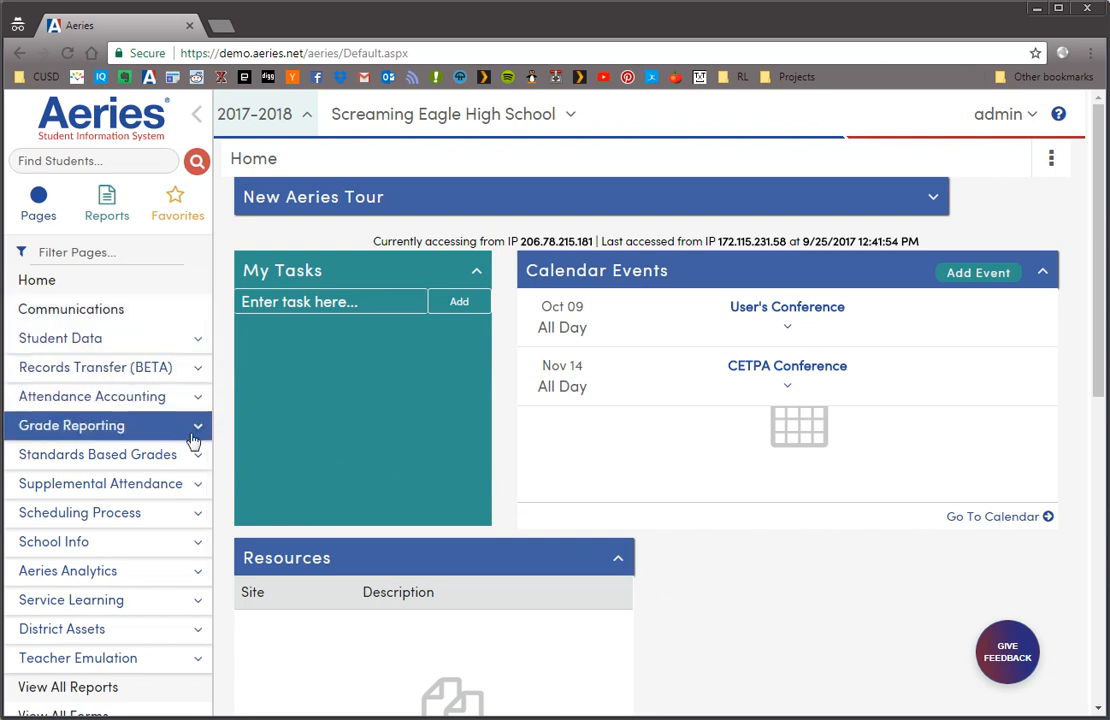
# Step: Open the Student Groups page from the School Info section
pyautogui.scroll(-3, 208, 460)
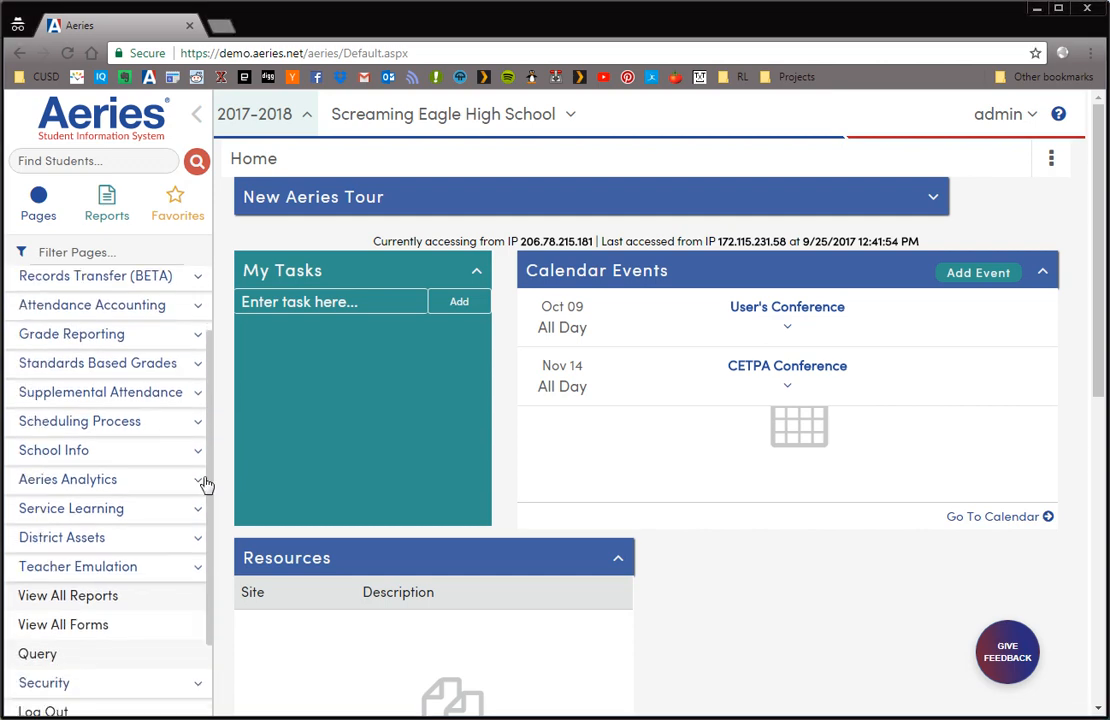
pyautogui.click(125, 428)
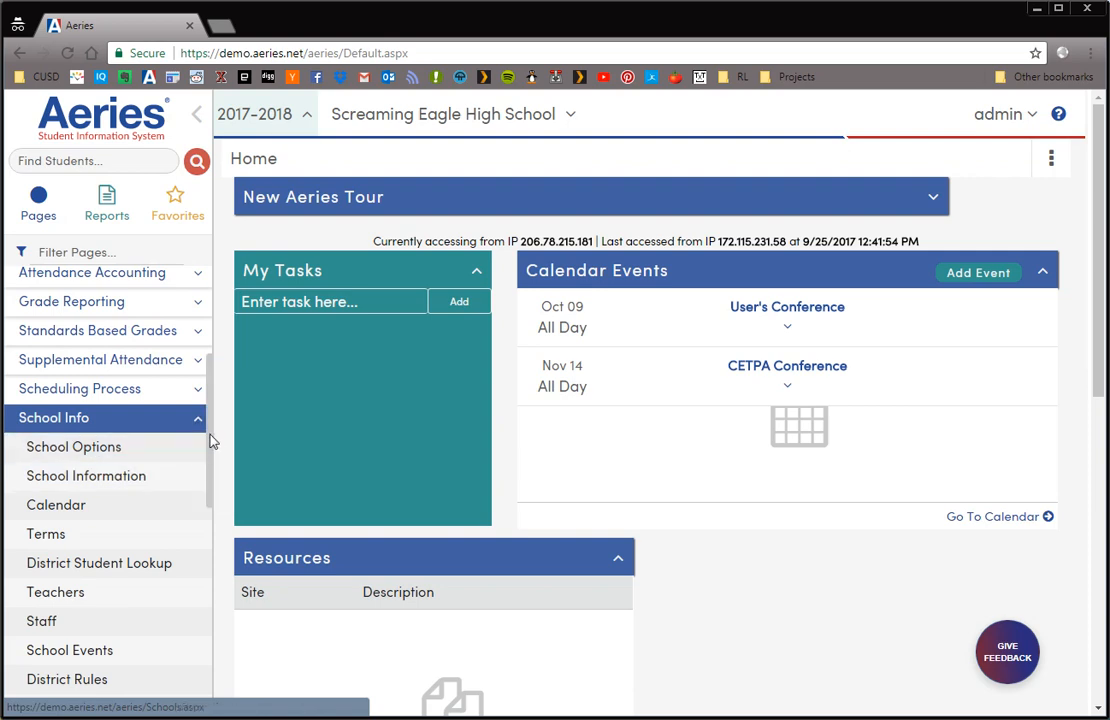
pyautogui.scroll(-6, 209, 460)
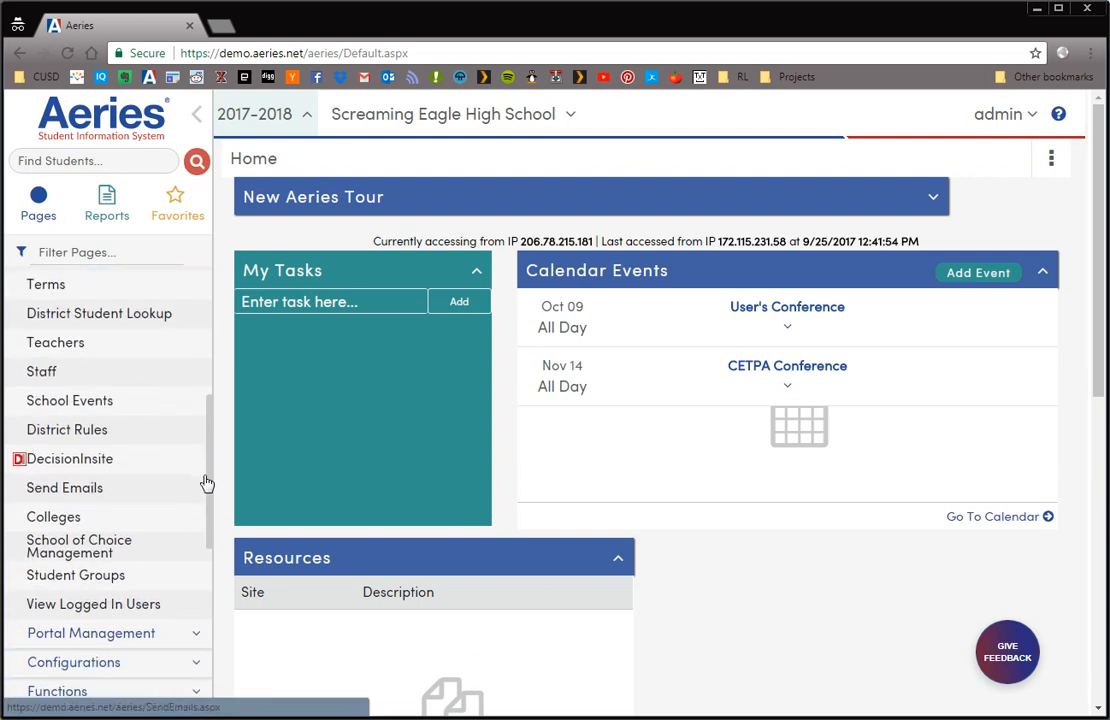
pyautogui.click(133, 577)
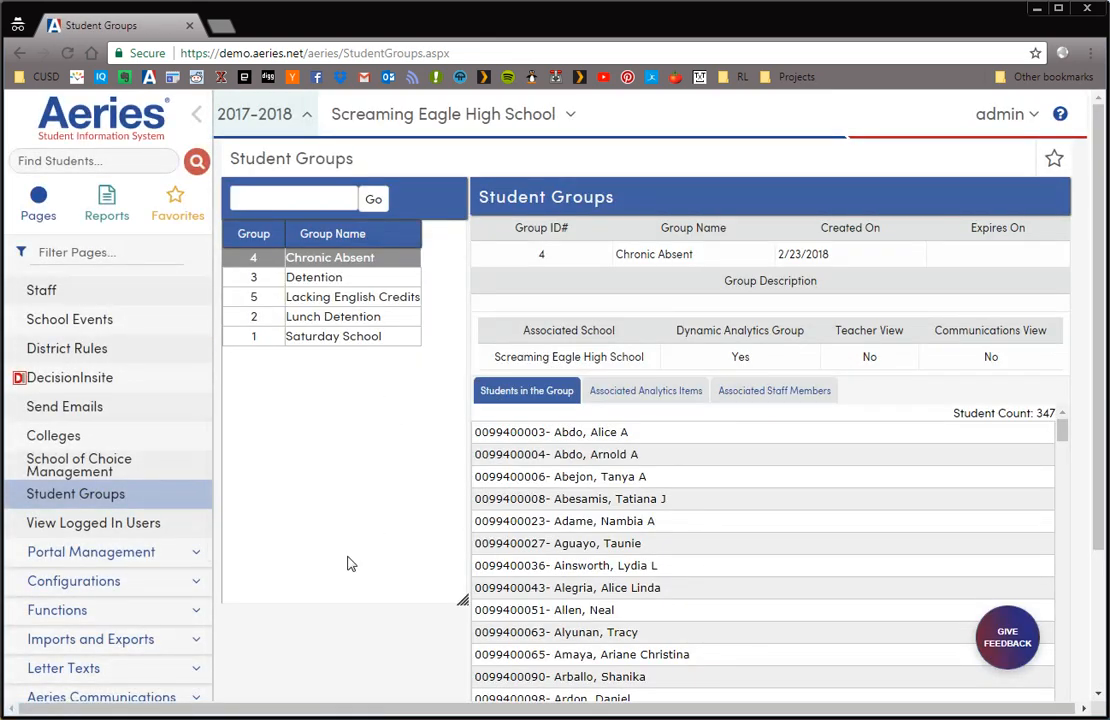
# Step: Review the Detention, Lacking English Credits, Lunch Detention and Saturday School groups and their students
pyautogui.click(316, 278)
pyautogui.click(322, 299)
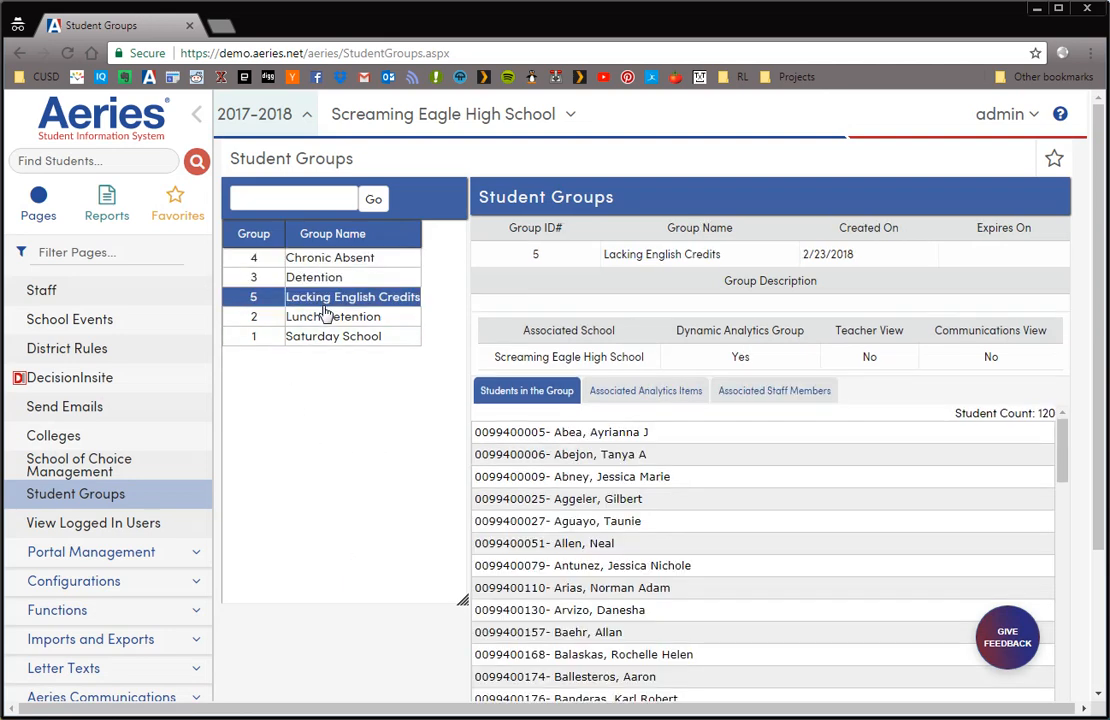
pyautogui.click(322, 320)
pyautogui.click(321, 344)
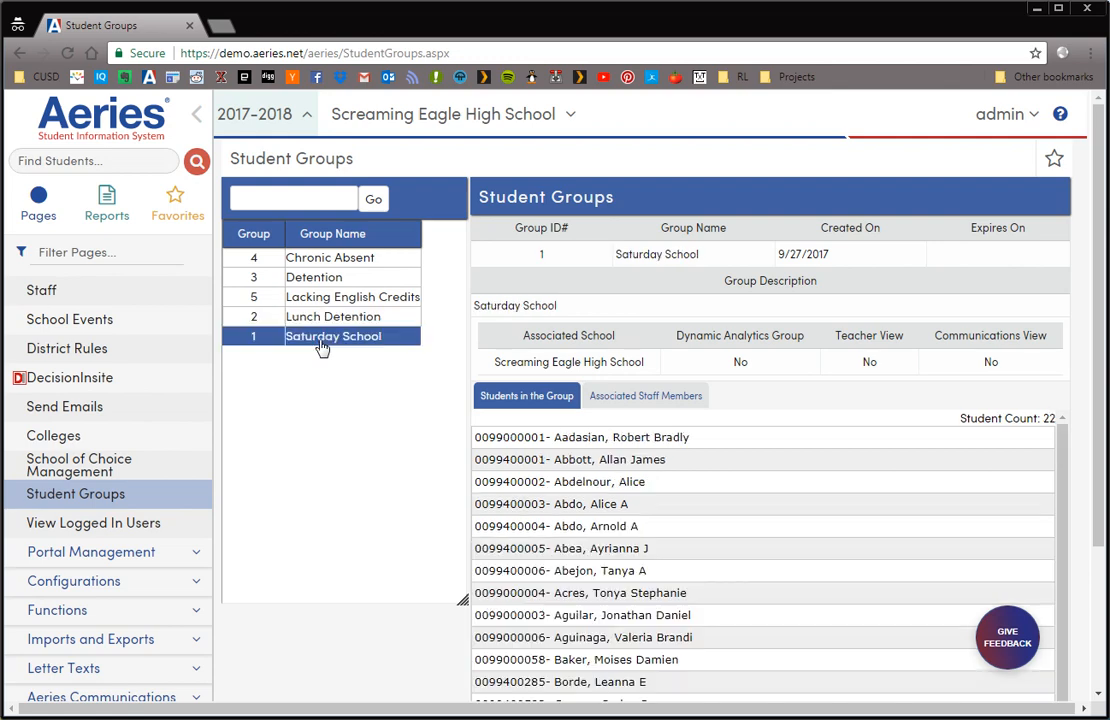
pyautogui.moveTo(1100, 412); pyautogui.dragTo(1104, 323)
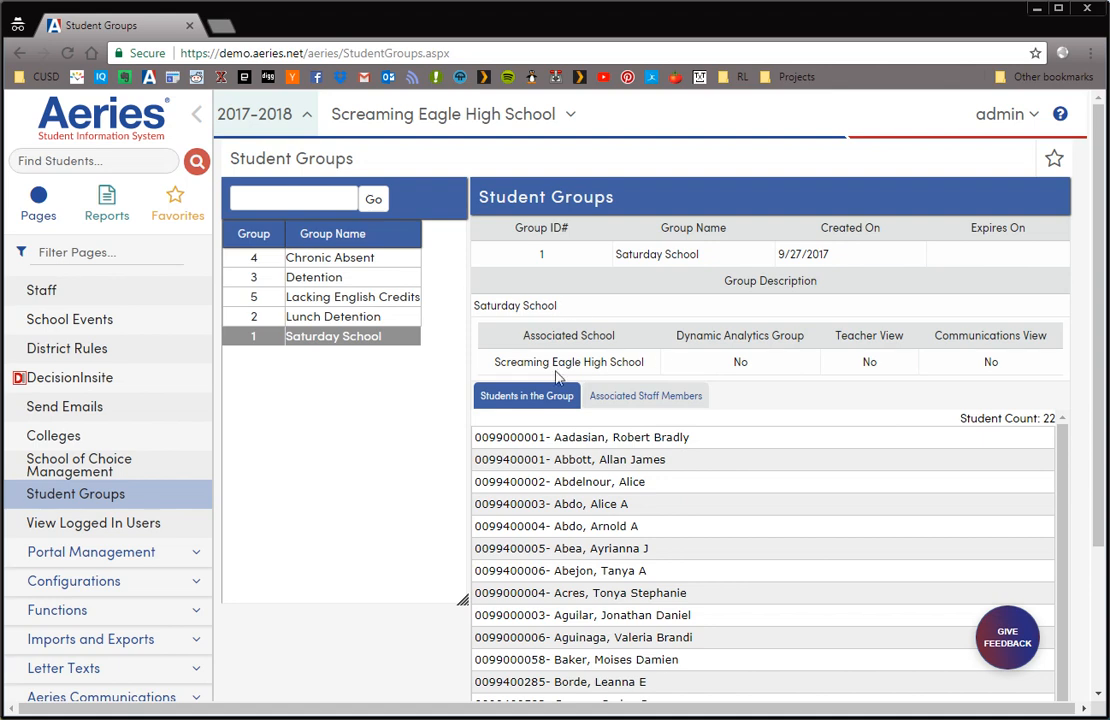
# Step: Add a student group named "Honor Roll Students" with the description "LIst of students from the previous semesters honor roll"
pyautogui.scroll(-2, 1098, 544)
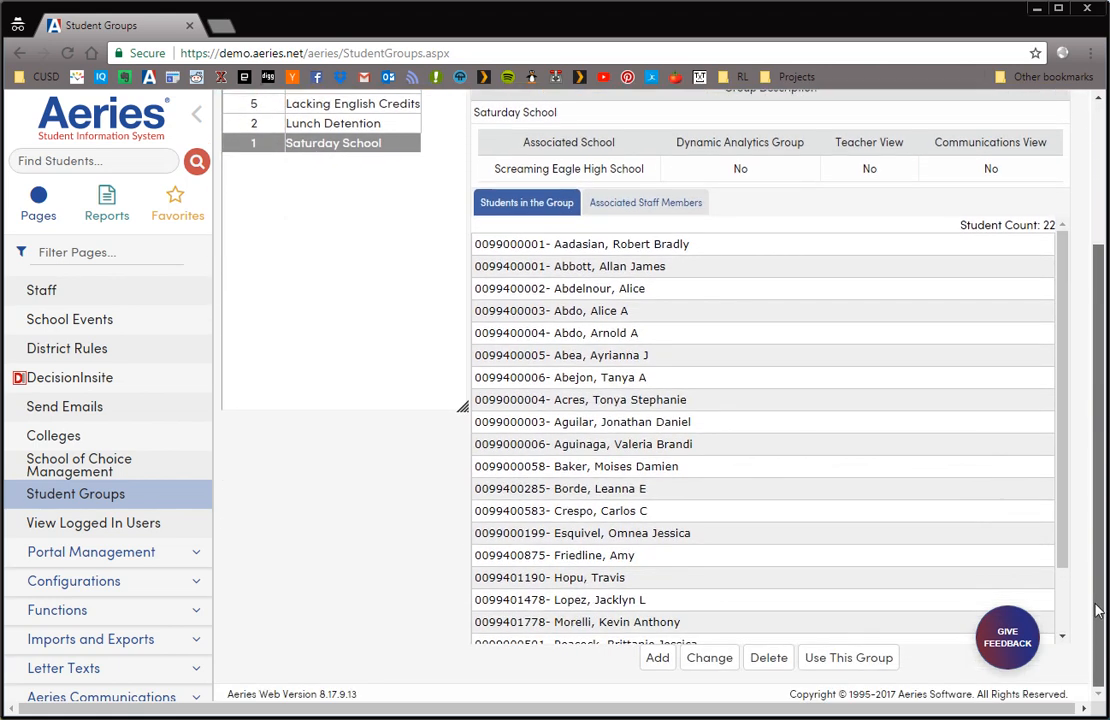
pyautogui.click(657, 657)
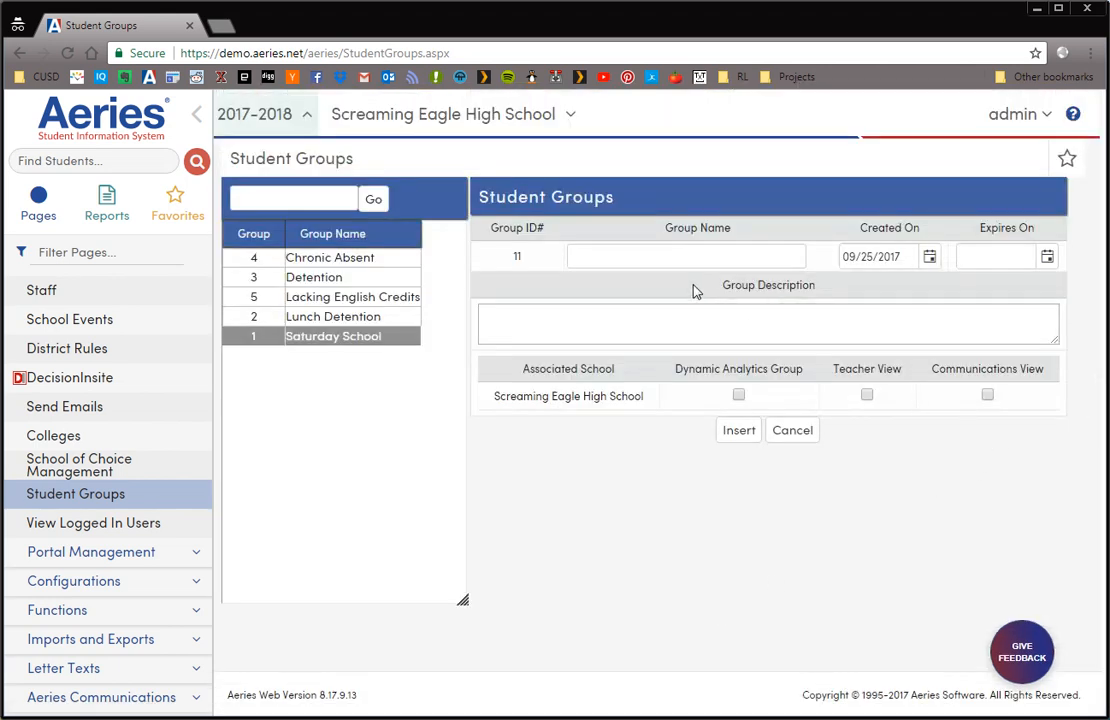
pyautogui.click(655, 257)
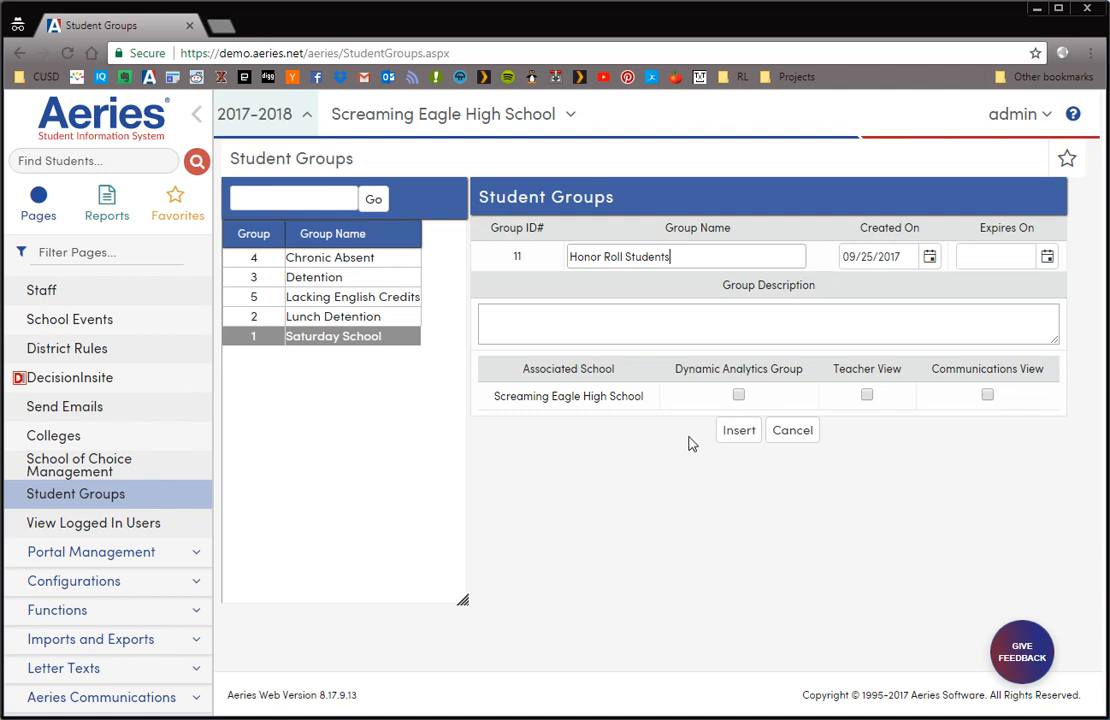
pyautogui.click(688, 327)
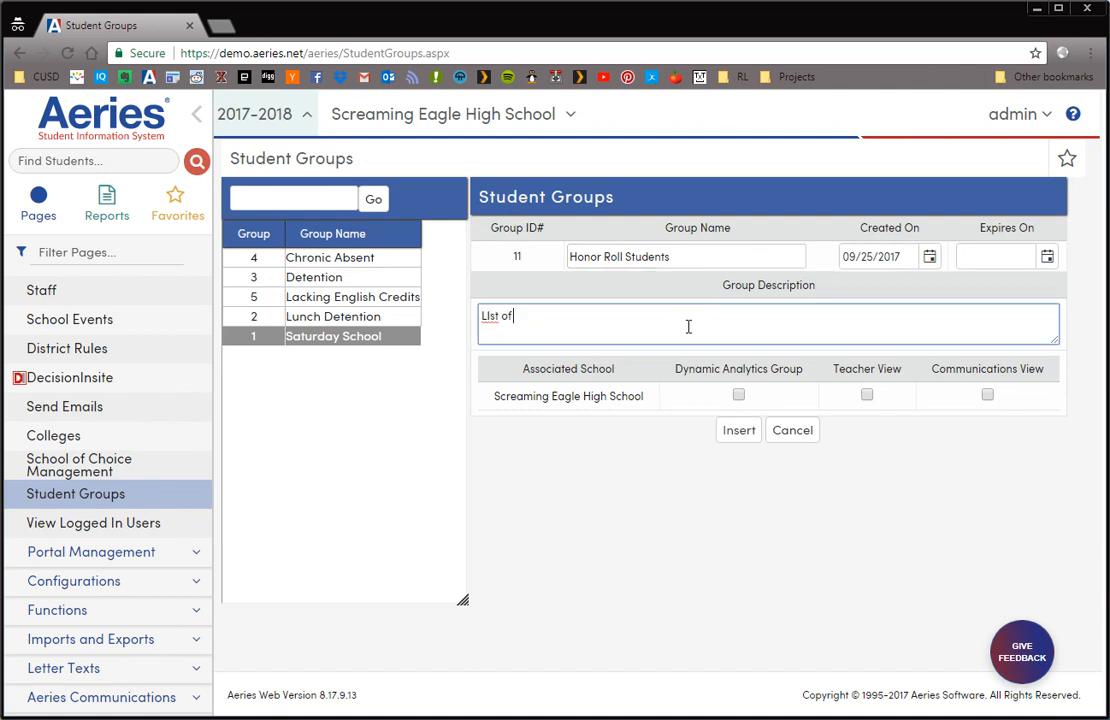
pyautogui.write('LIst of students from the previous semes')
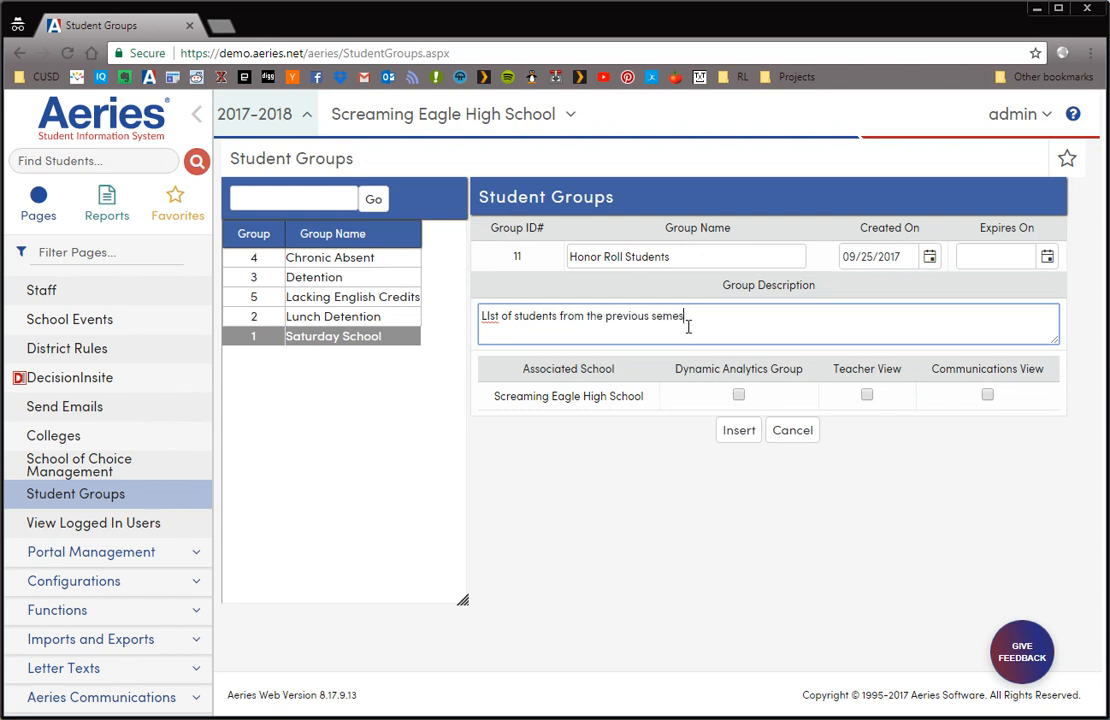
pyautogui.write('ters honor roll')
pyautogui.click(738, 432)
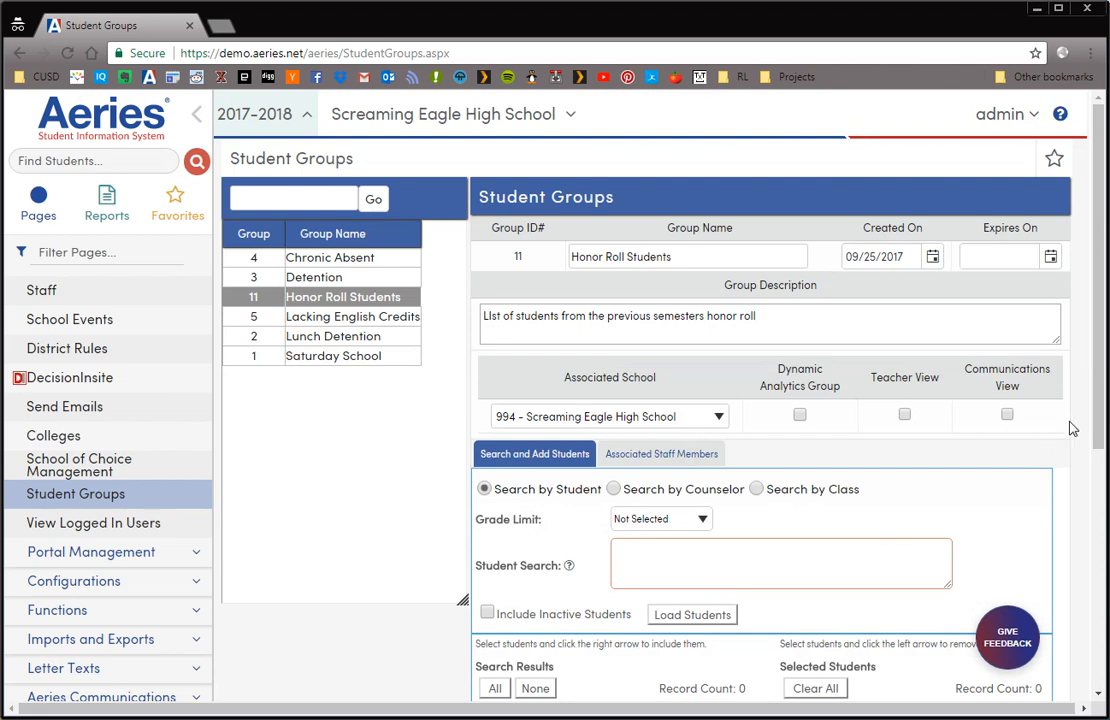
# Step: Search for students by a last name, load the matches and look through the search results
pyautogui.scroll(-2, 1098, 450)
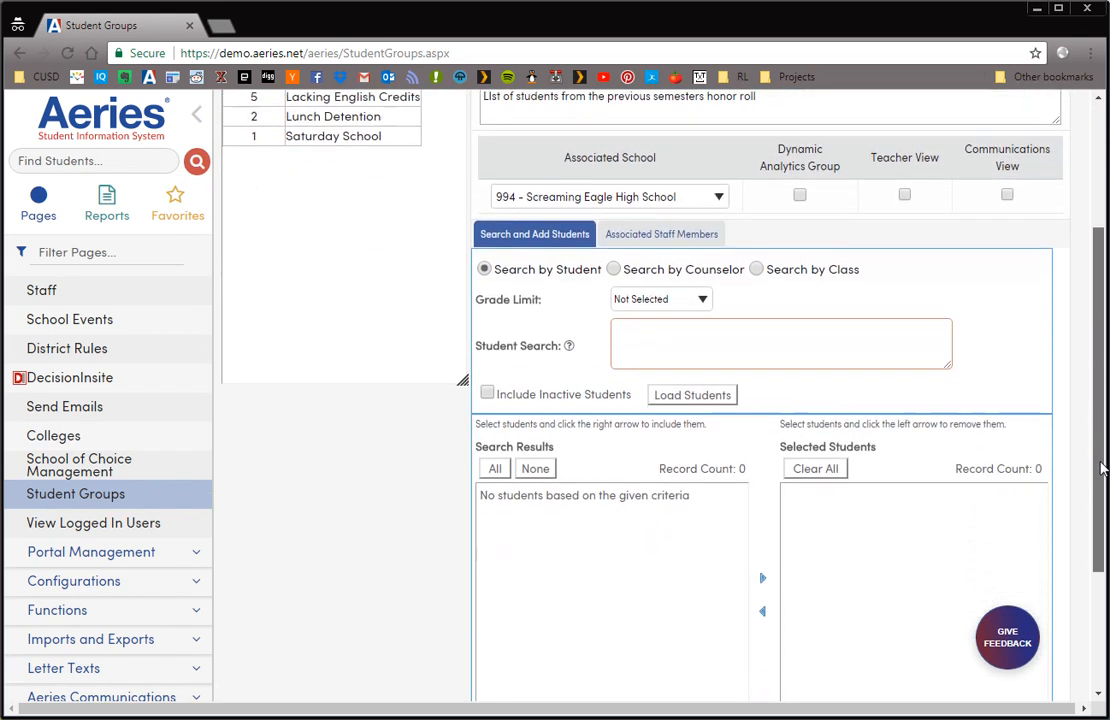
pyautogui.scroll(2, 1095, 400)
pyautogui.scroll(-3, 1088, 470)
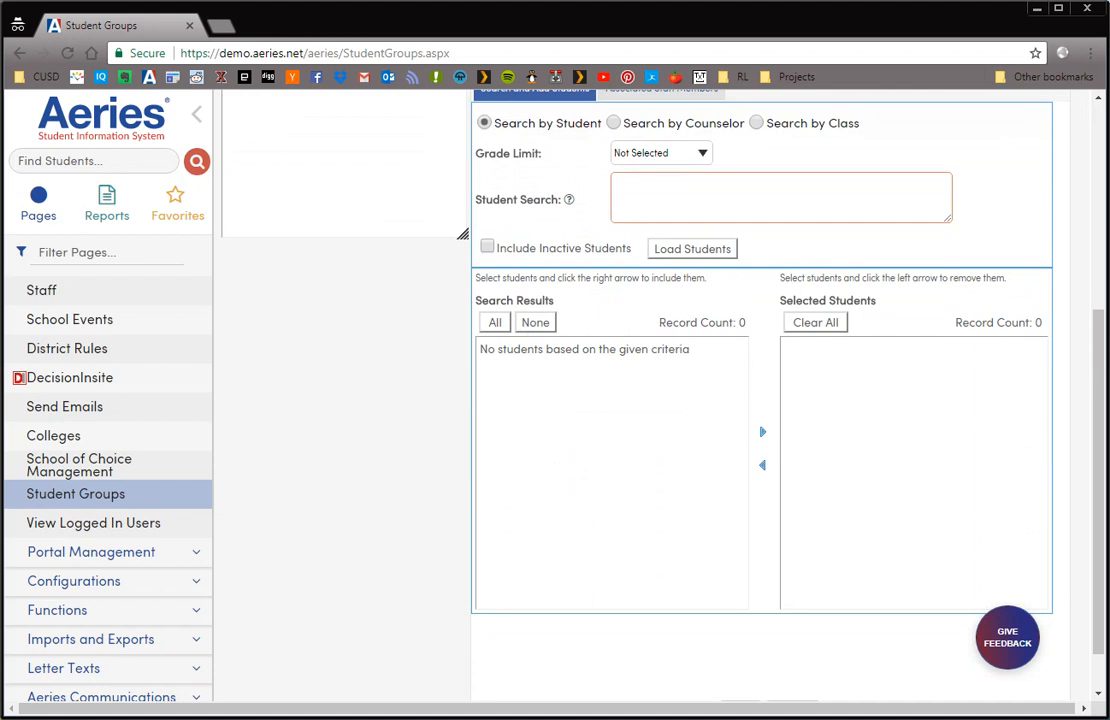
pyautogui.scroll(2, 1100, 330)
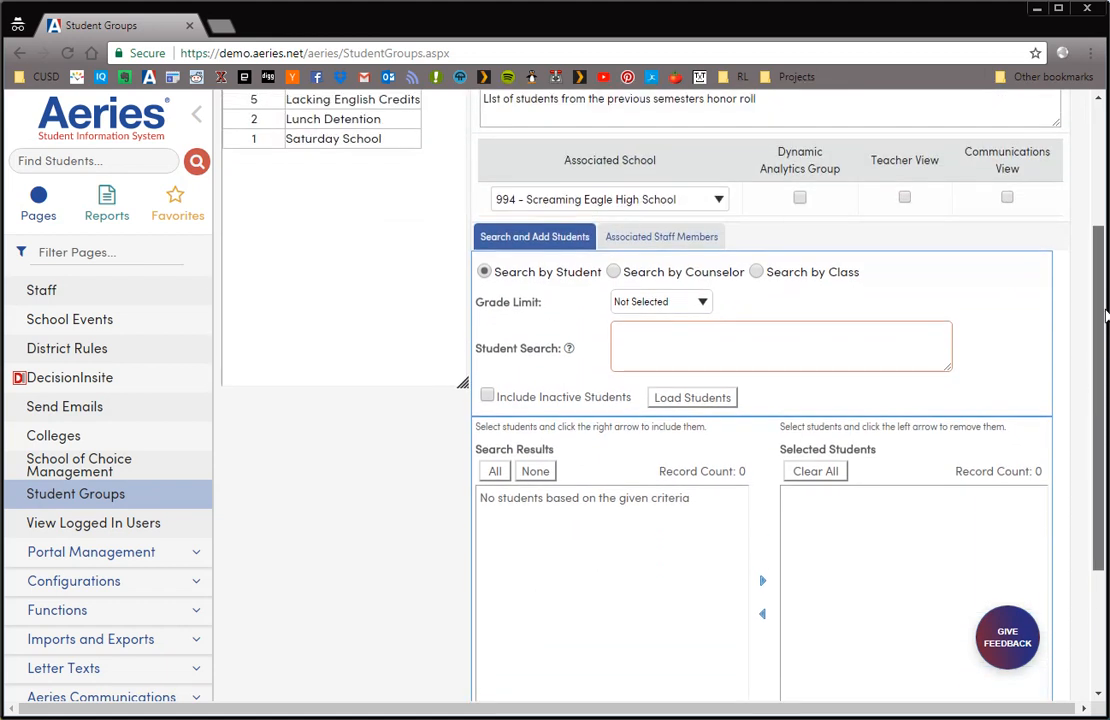
pyautogui.click(679, 334)
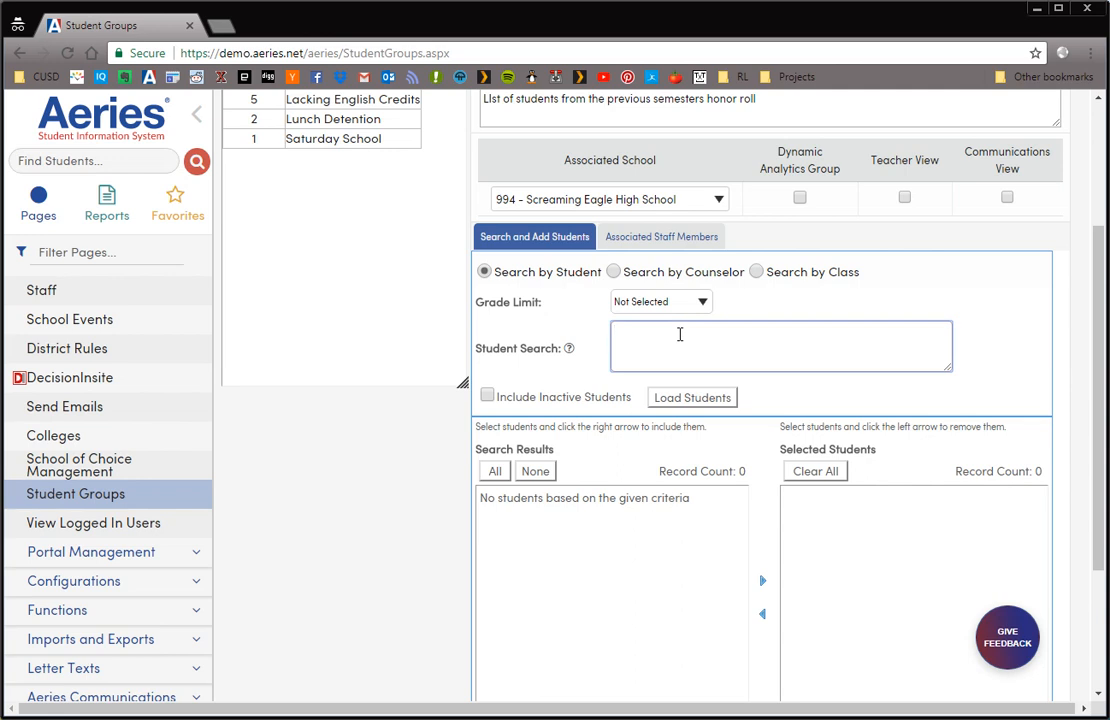
pyautogui.click(695, 401)
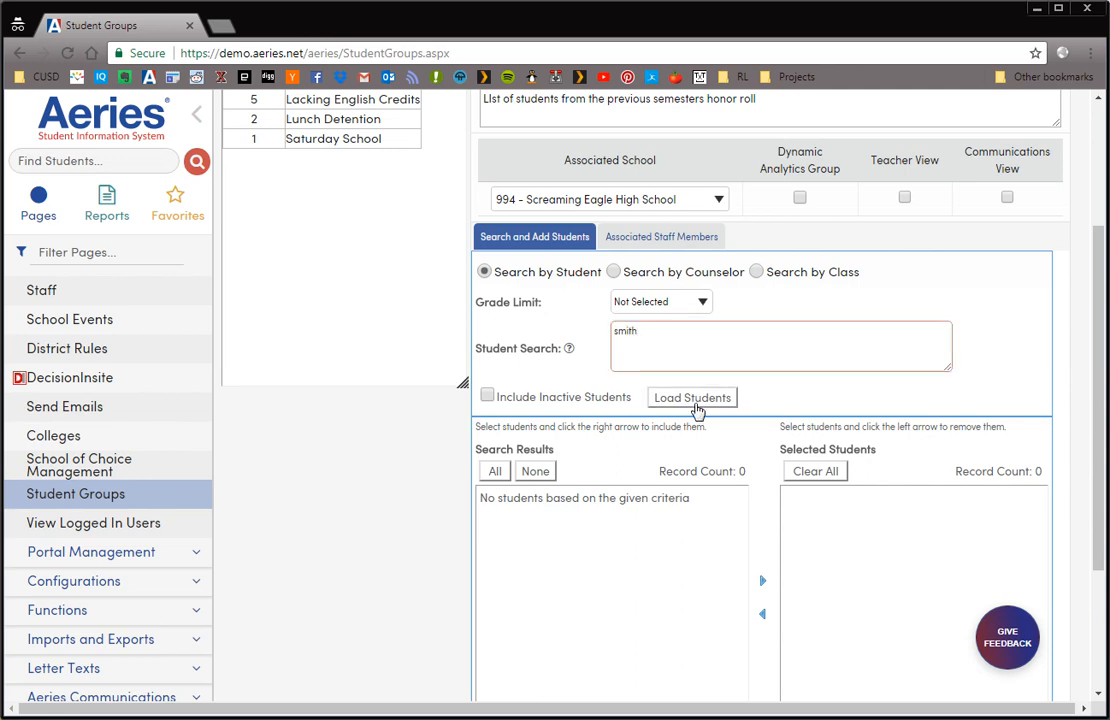
pyautogui.scroll(-4, 745, 567)
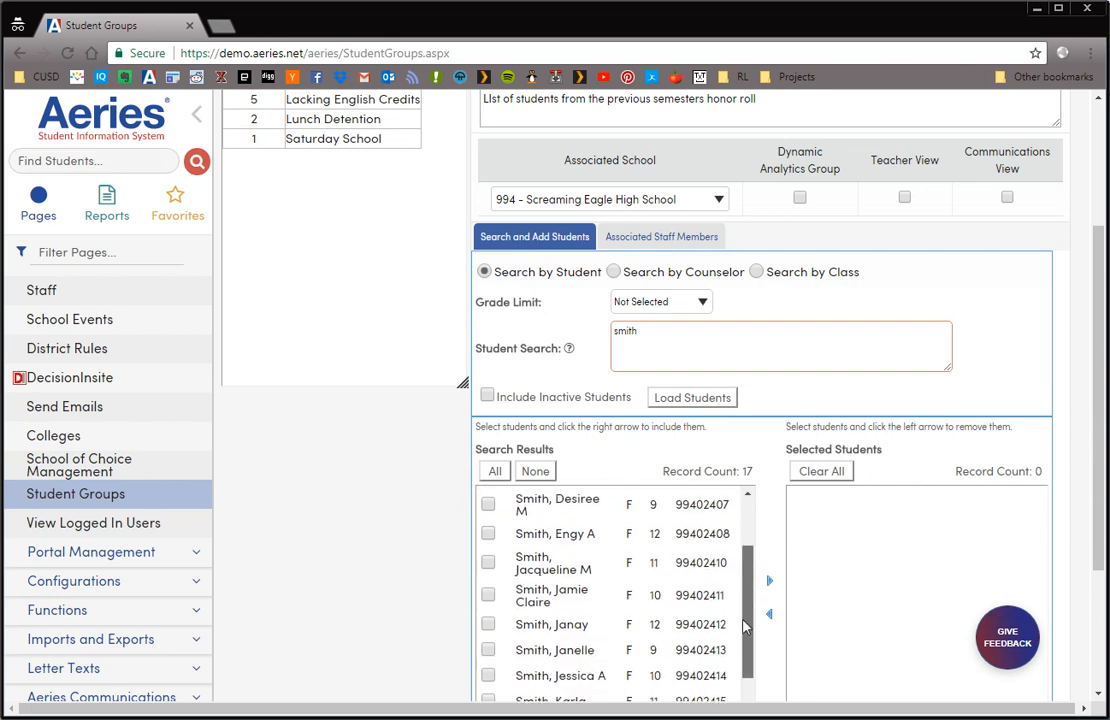
pyautogui.scroll(2, 748, 545)
pyautogui.scroll(2, 748, 545)
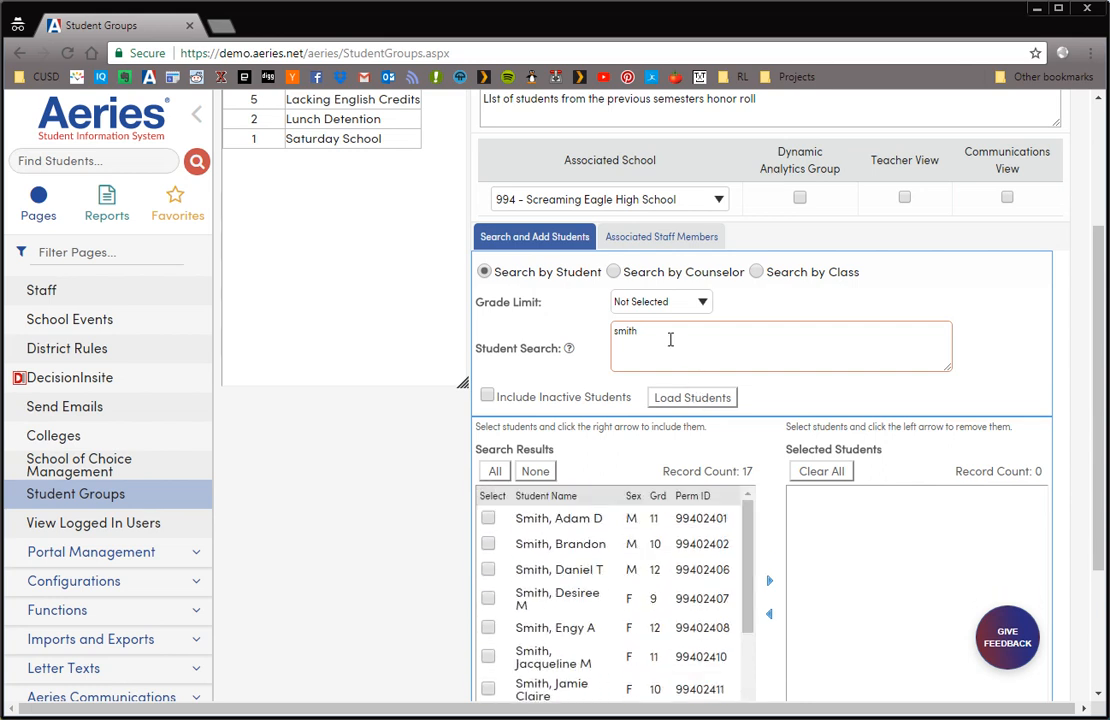
# Step: Replace the student search text with a different last name and load the matching students
pyautogui.moveTo(670, 340); pyautogui.dragTo(572, 330)
pyautogui.press('BackSpace')
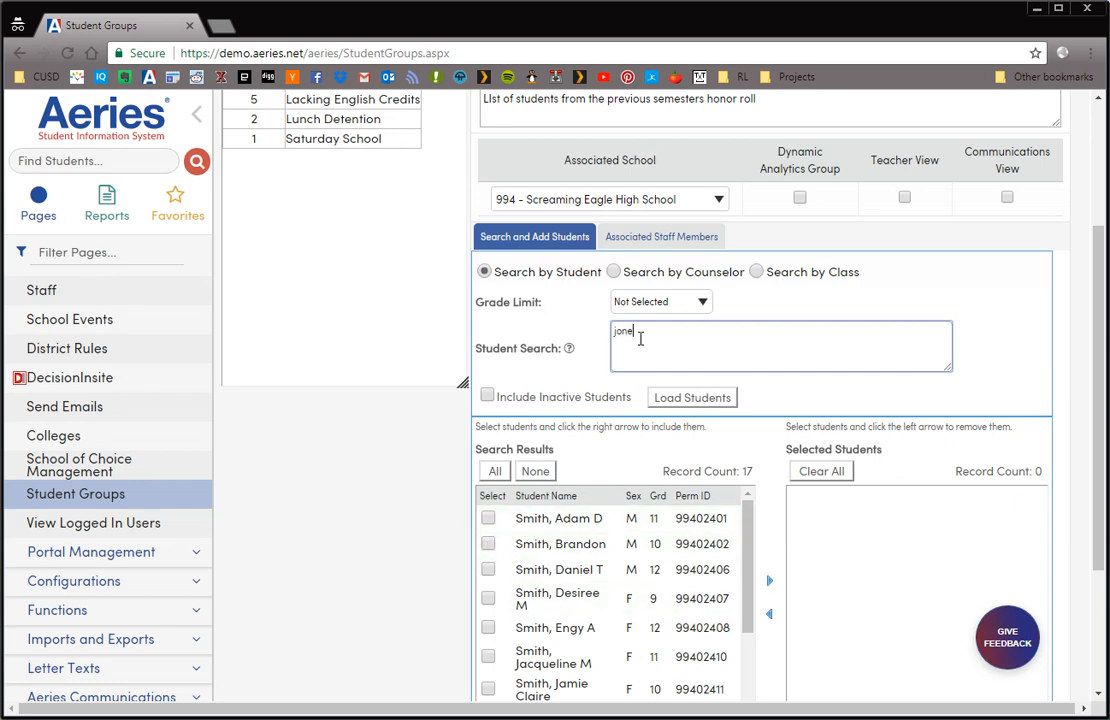
pyautogui.click(686, 397)
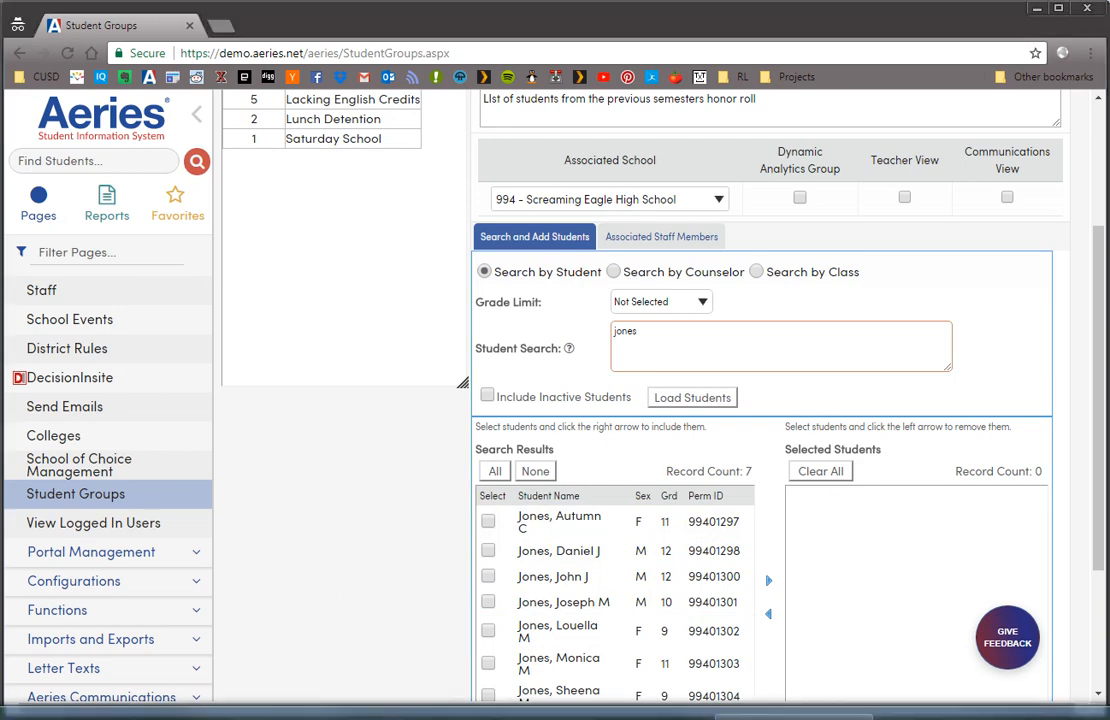
# Step: Switch to the Excel workbook, copy the student IDs in A2:A40 and return to the Student Groups page
pyautogui.click(793, 717)
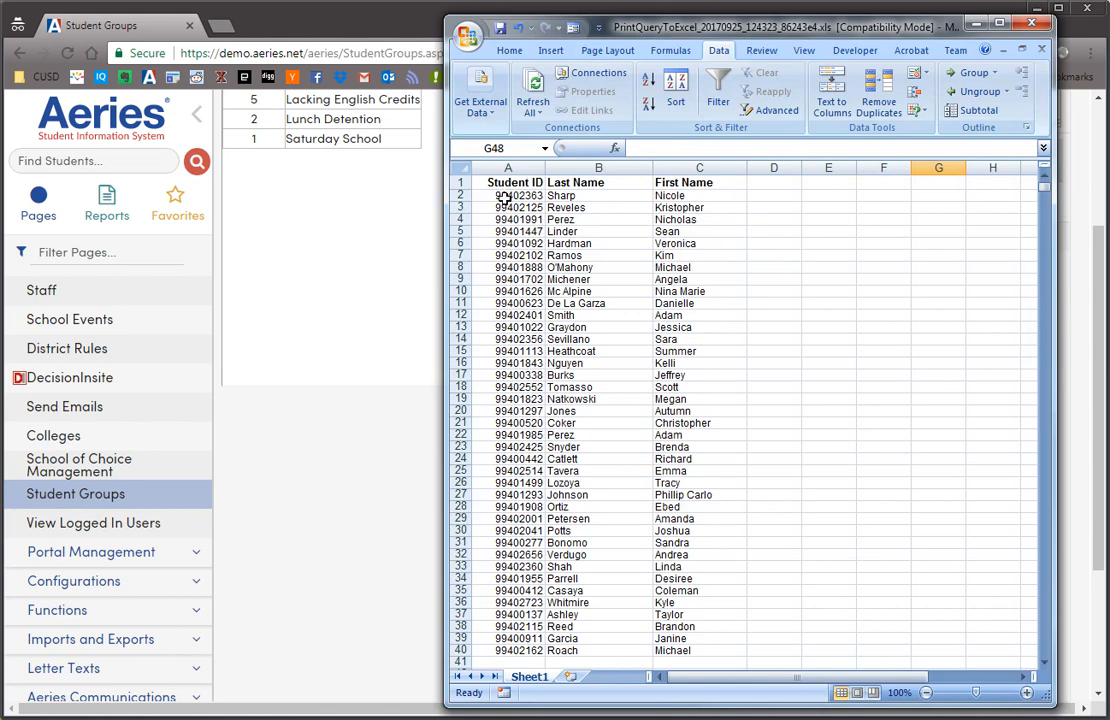
pyautogui.moveTo(505, 198); pyautogui.dragTo(492, 650)
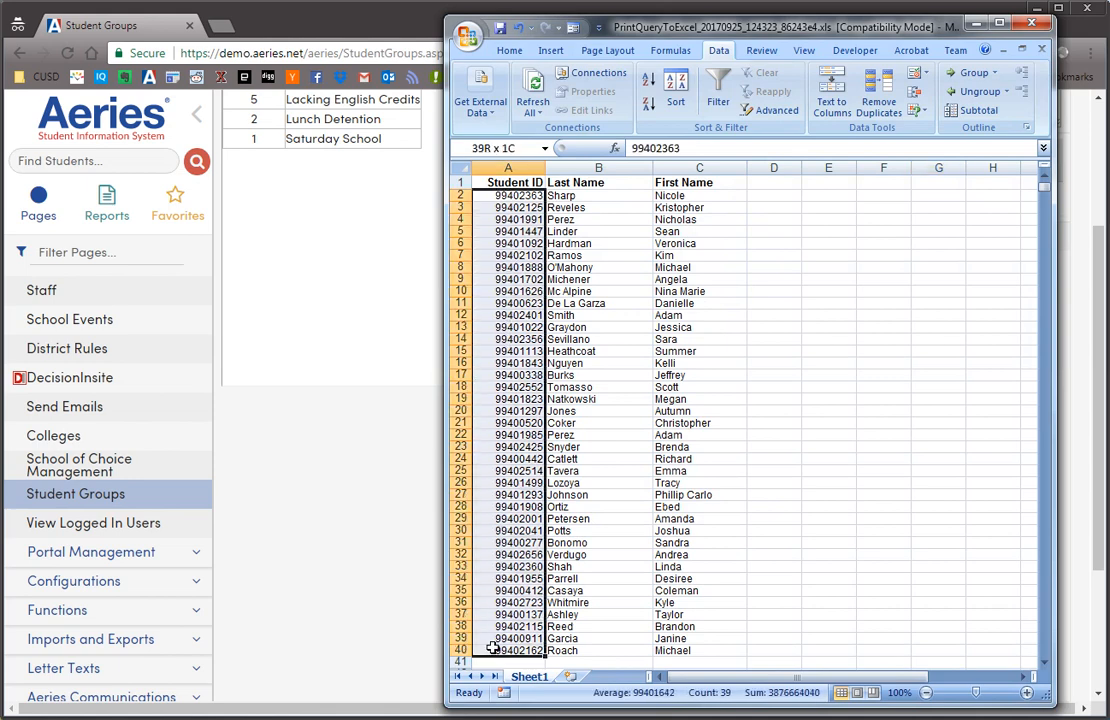
pyautogui.rightClick(518, 512)
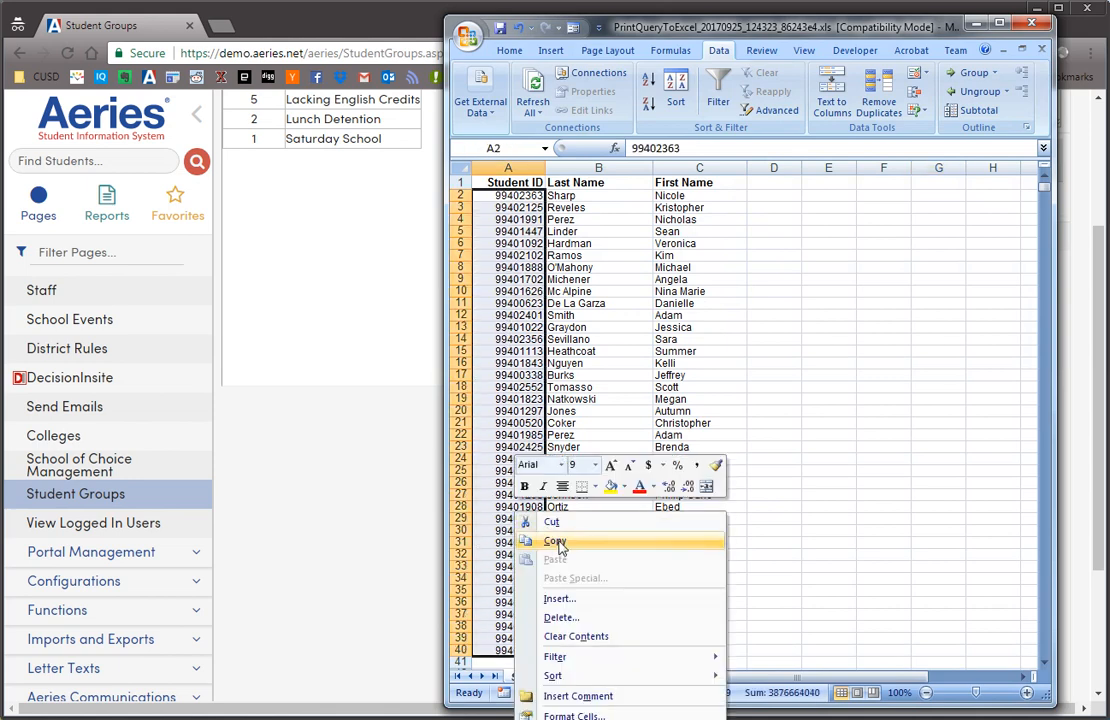
pyautogui.click(559, 546)
pyautogui.click(361, 461)
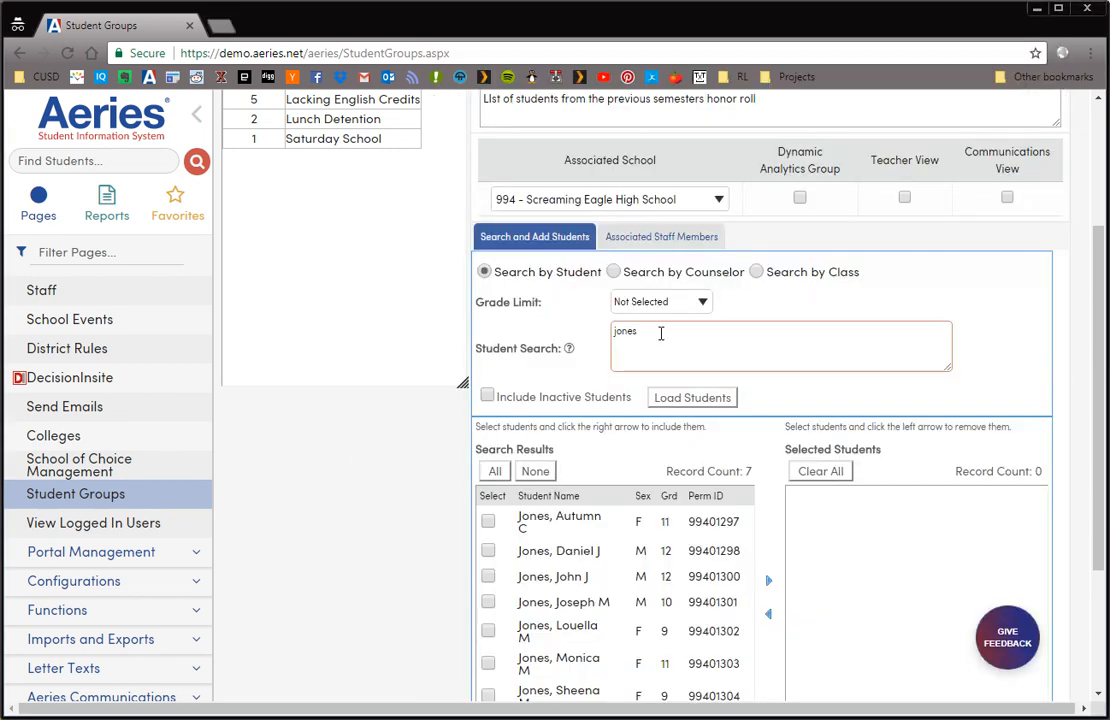
# Step: Replace the student search text with the copied student IDs as plain text and load those students
pyautogui.moveTo(660, 333); pyautogui.dragTo(567, 332)
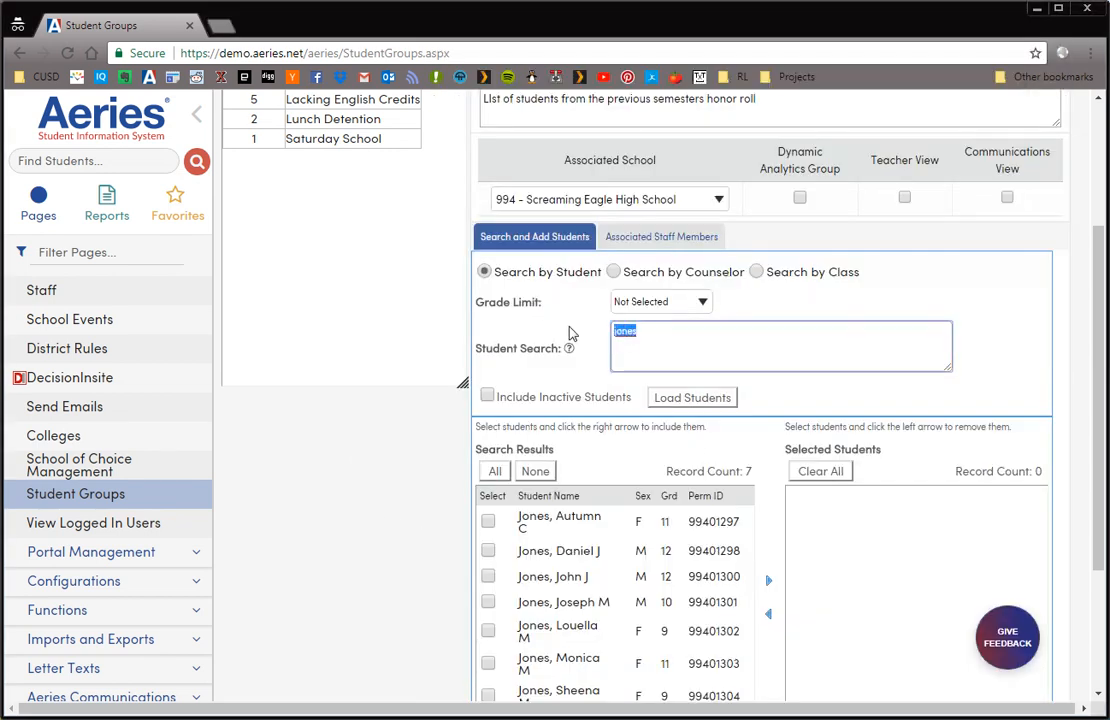
pyautogui.press('BackSpace')
pyautogui.rightClick(684, 336)
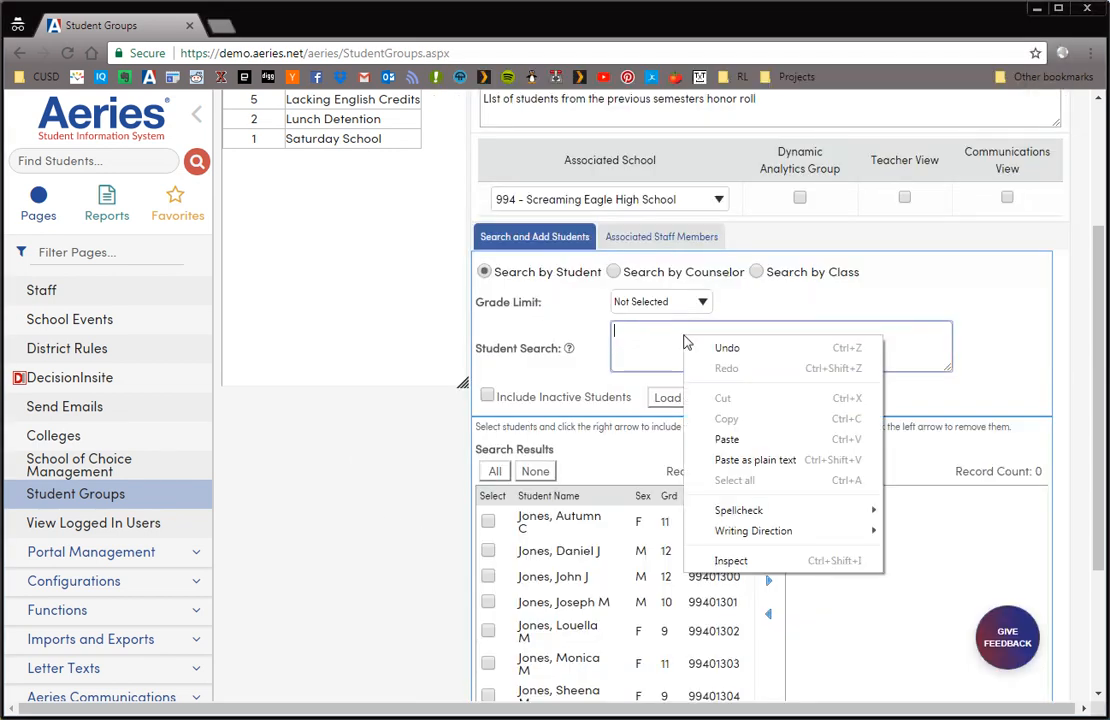
pyautogui.click(755, 460)
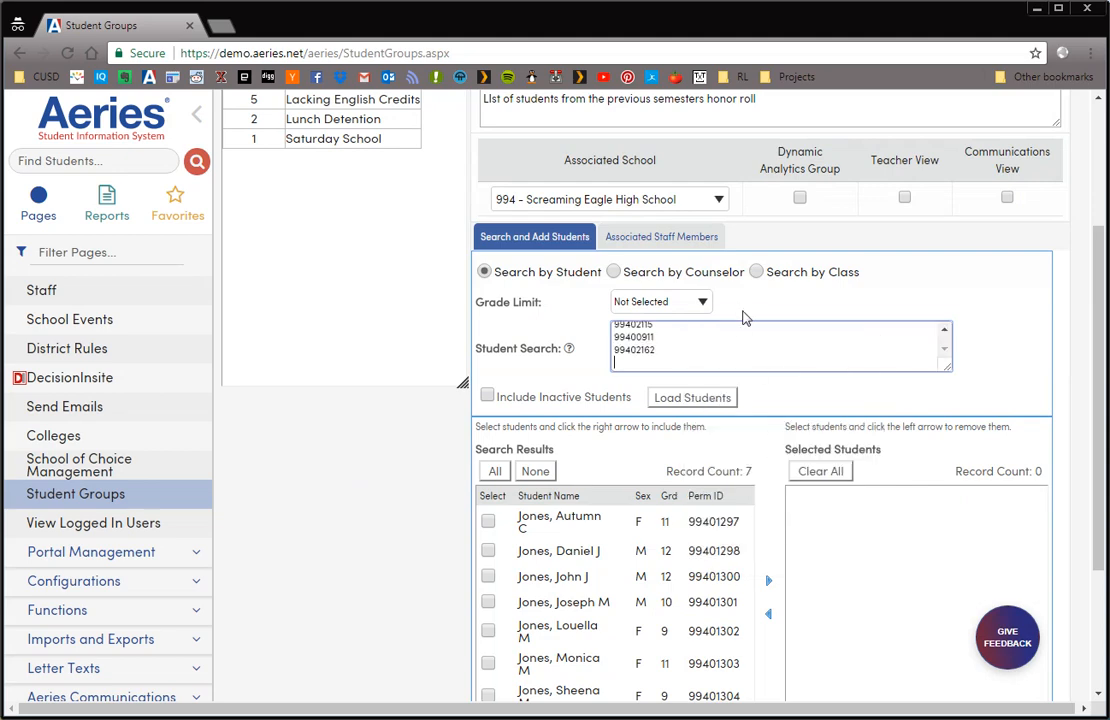
pyautogui.click(692, 398)
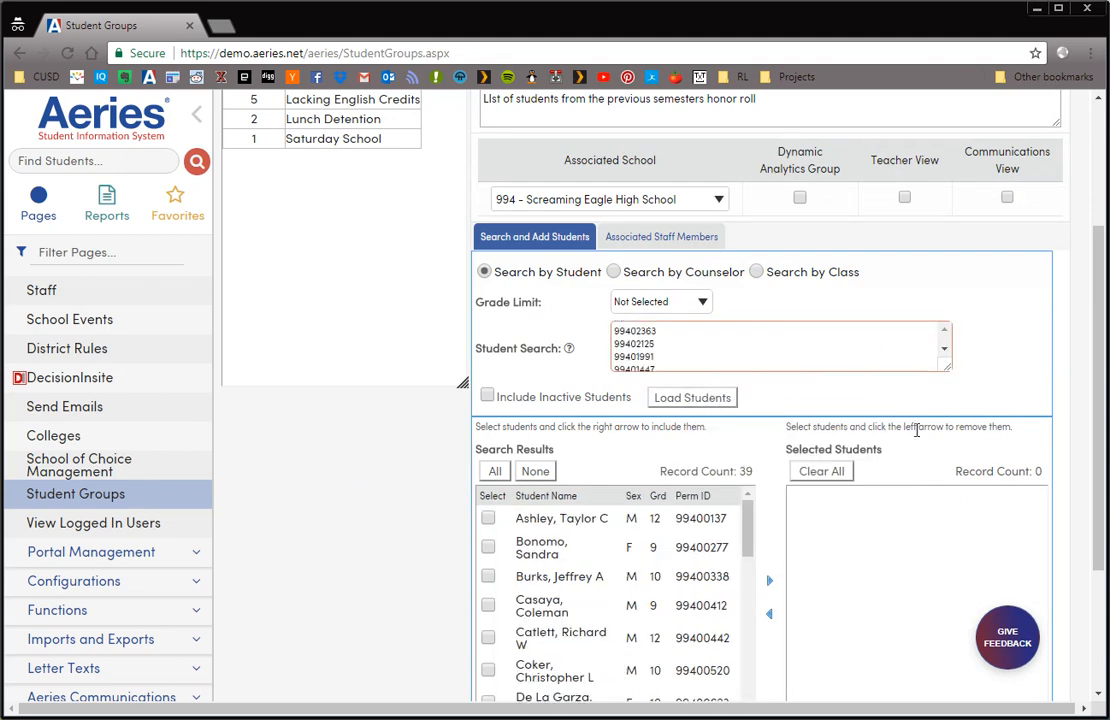
# Step: Add all students in the search results to the selected students and save the Honor Roll Students group
pyautogui.moveTo(1100, 308); pyautogui.dragTo(1103, 416)
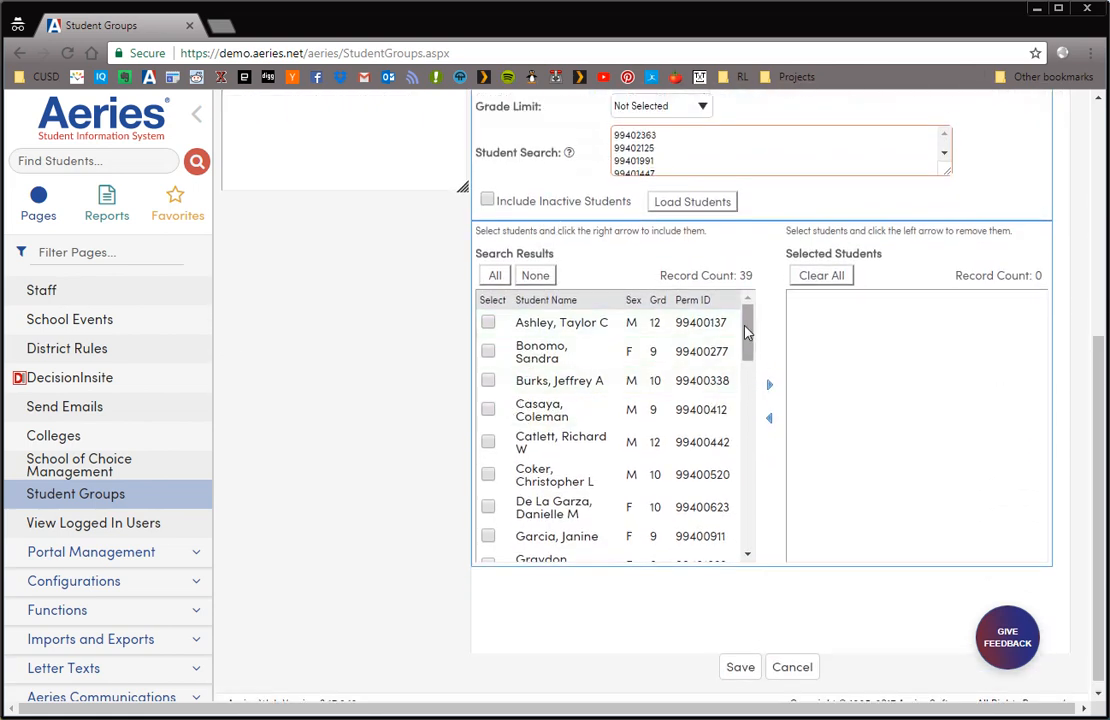
pyautogui.moveTo(747, 330); pyautogui.dragTo(596, 143)
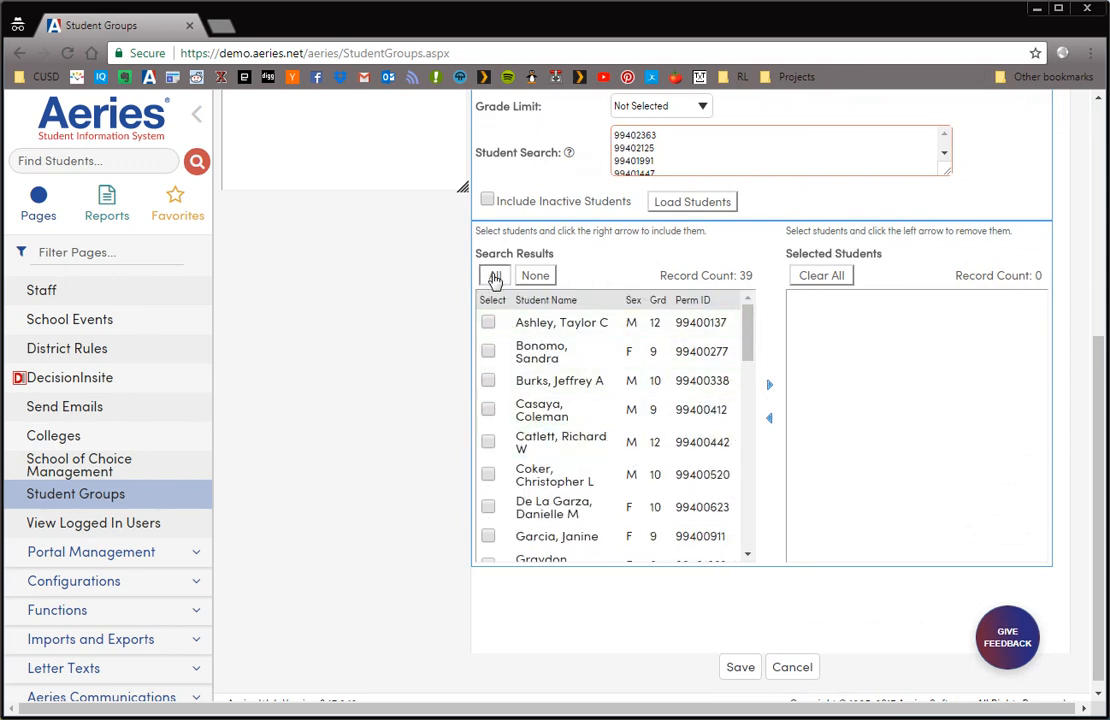
pyautogui.click(491, 277)
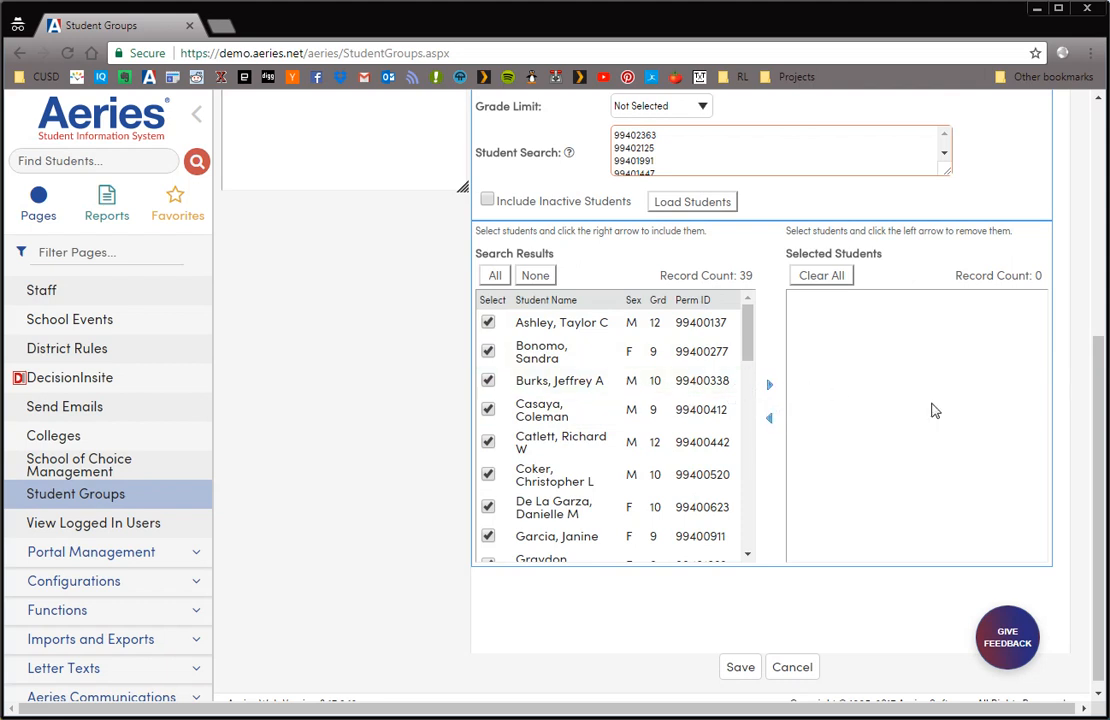
pyautogui.click(768, 388)
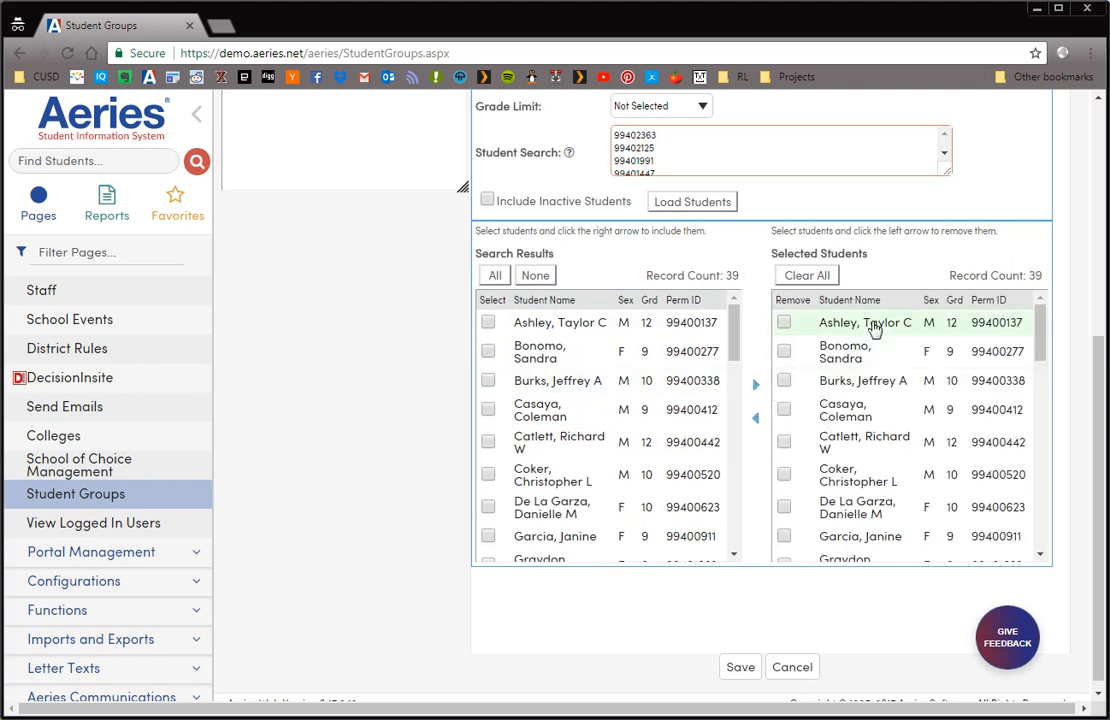
pyautogui.click(741, 667)
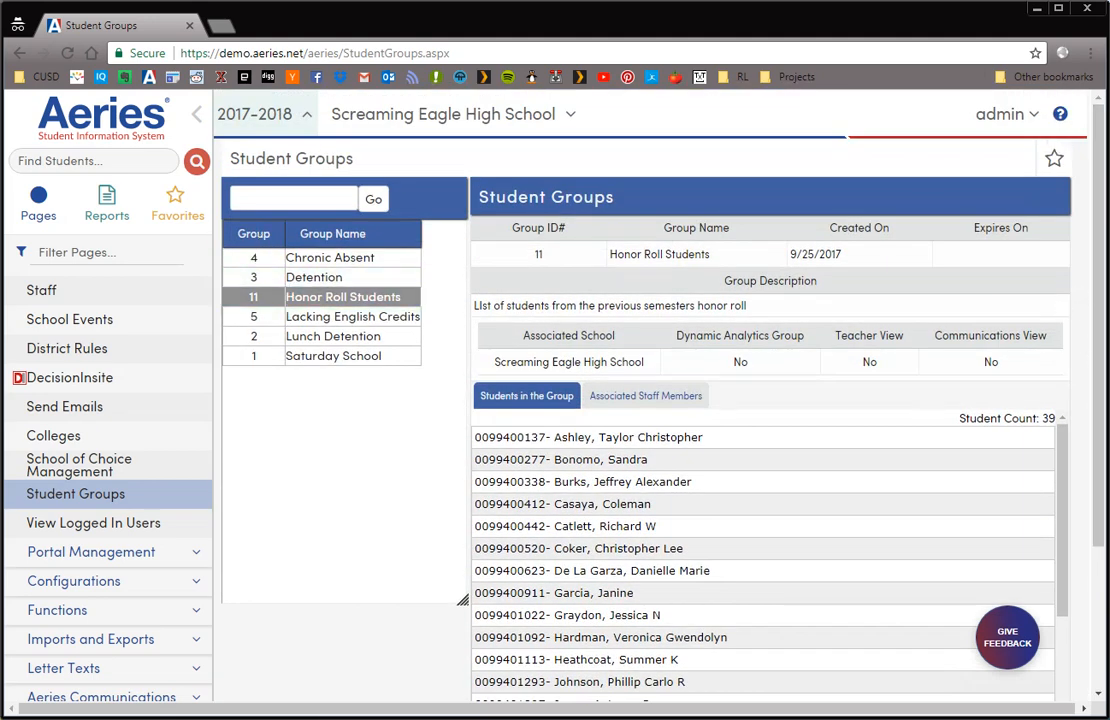
# Step: Use the Honor Roll Students group to limit the active student records to its members
pyautogui.scroll(-2, 1100, 285)
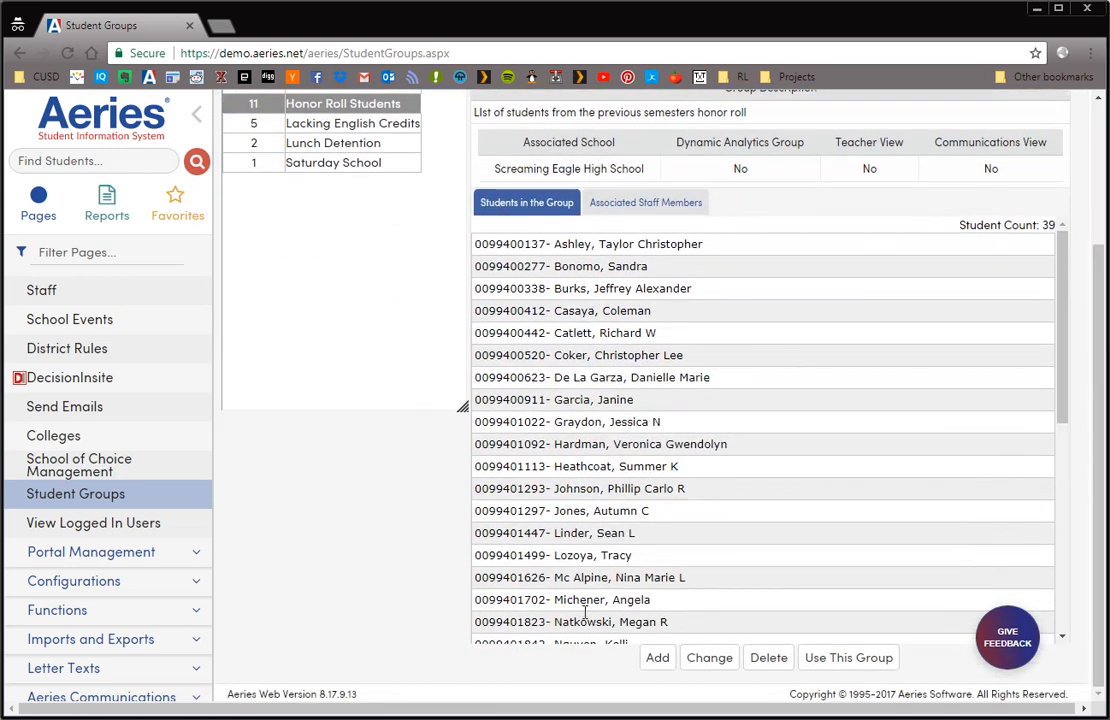
pyautogui.click(840, 658)
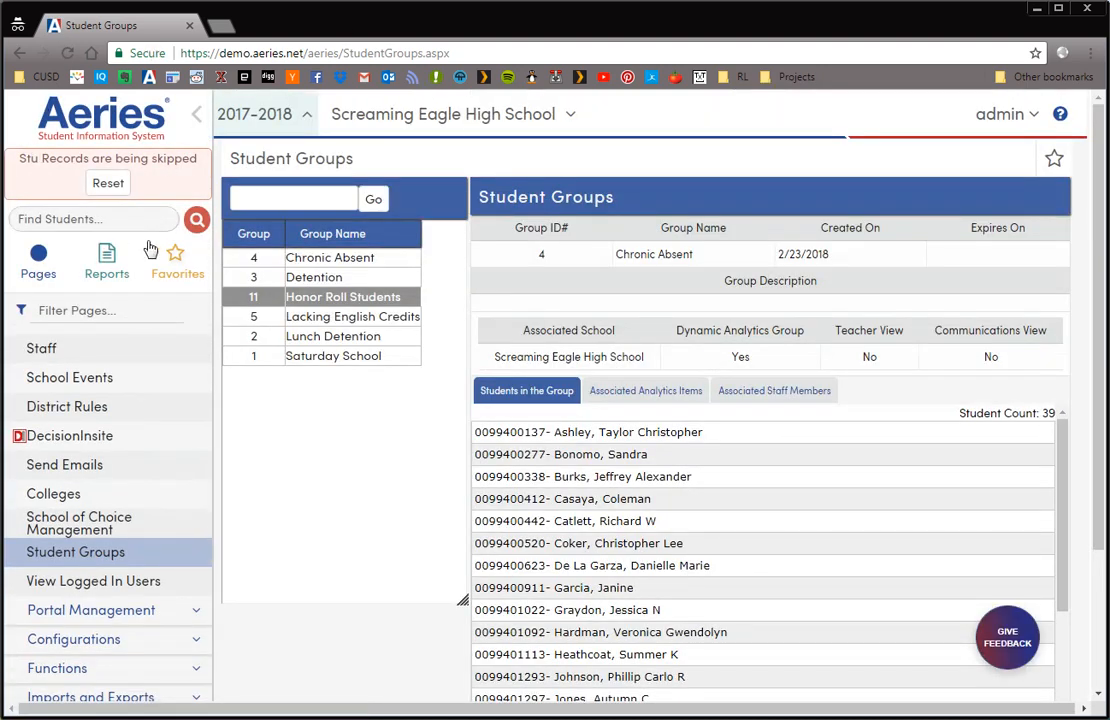
# Step: Open the Query page from the page navigation
pyautogui.scroll(-1, 200, 502)
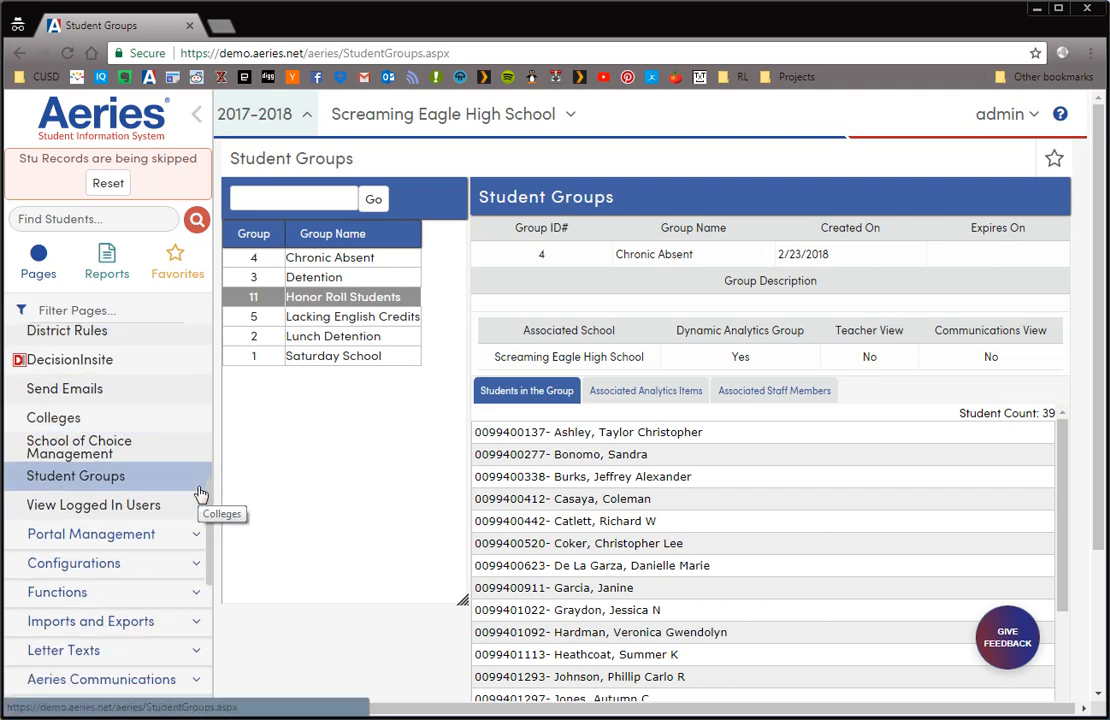
pyautogui.scroll(1, 203, 493)
pyautogui.scroll(1, 206, 486)
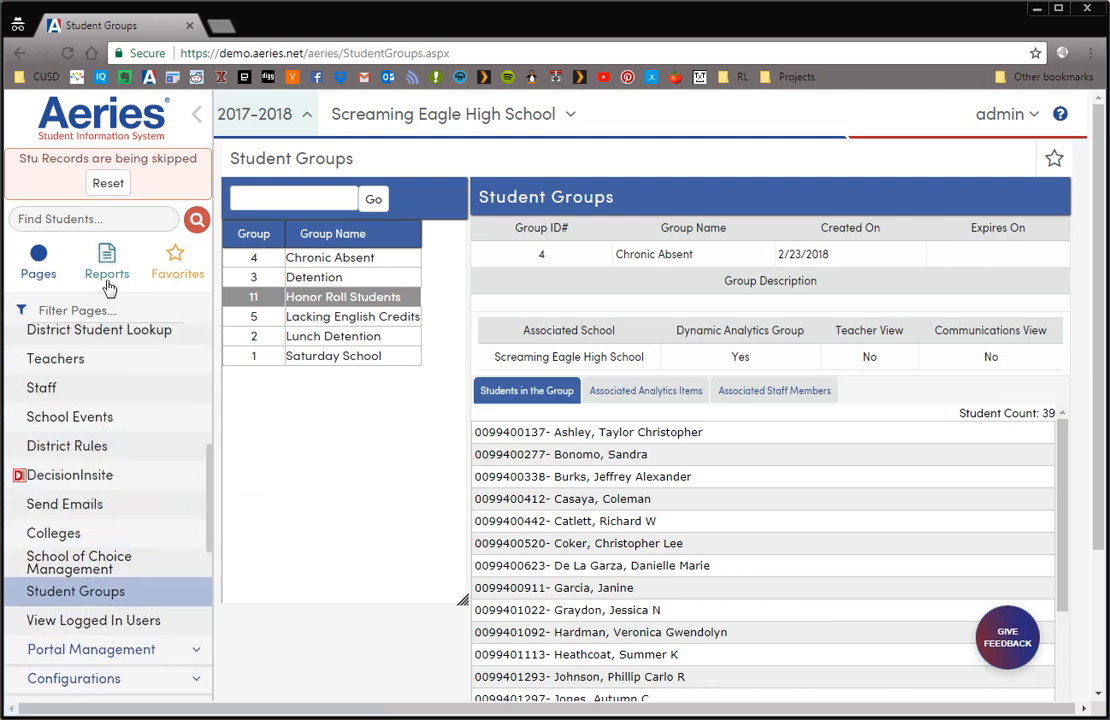
pyautogui.click(107, 252)
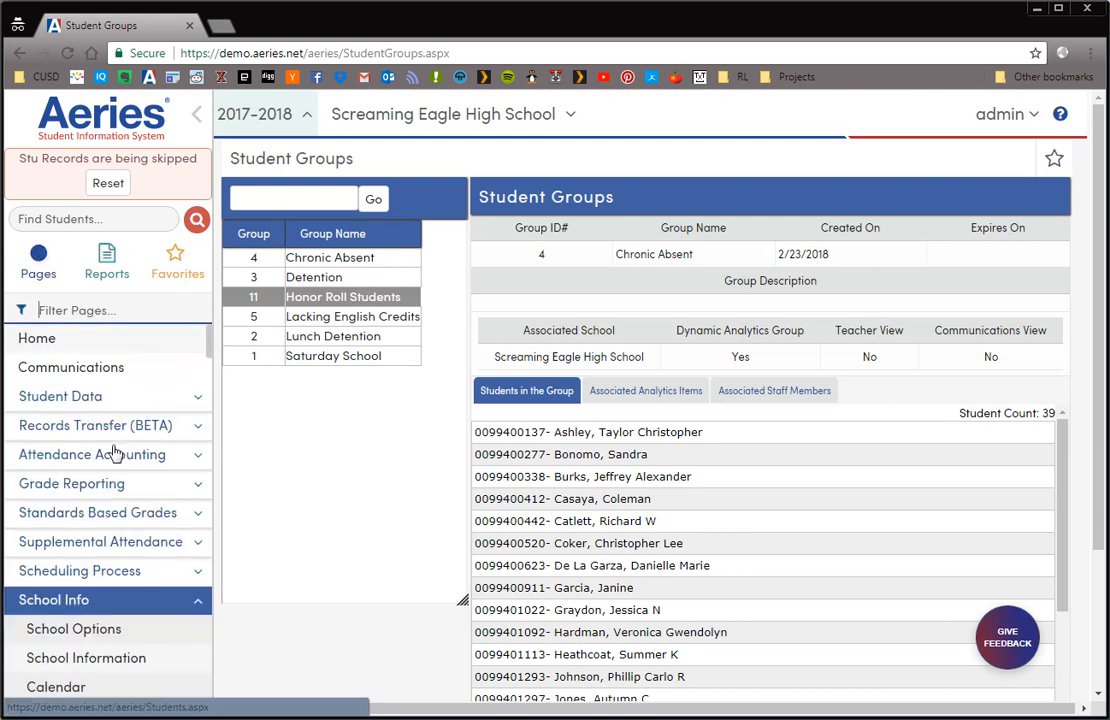
pyautogui.scroll(-4, 115, 454)
pyautogui.scroll(-5, 90, 470)
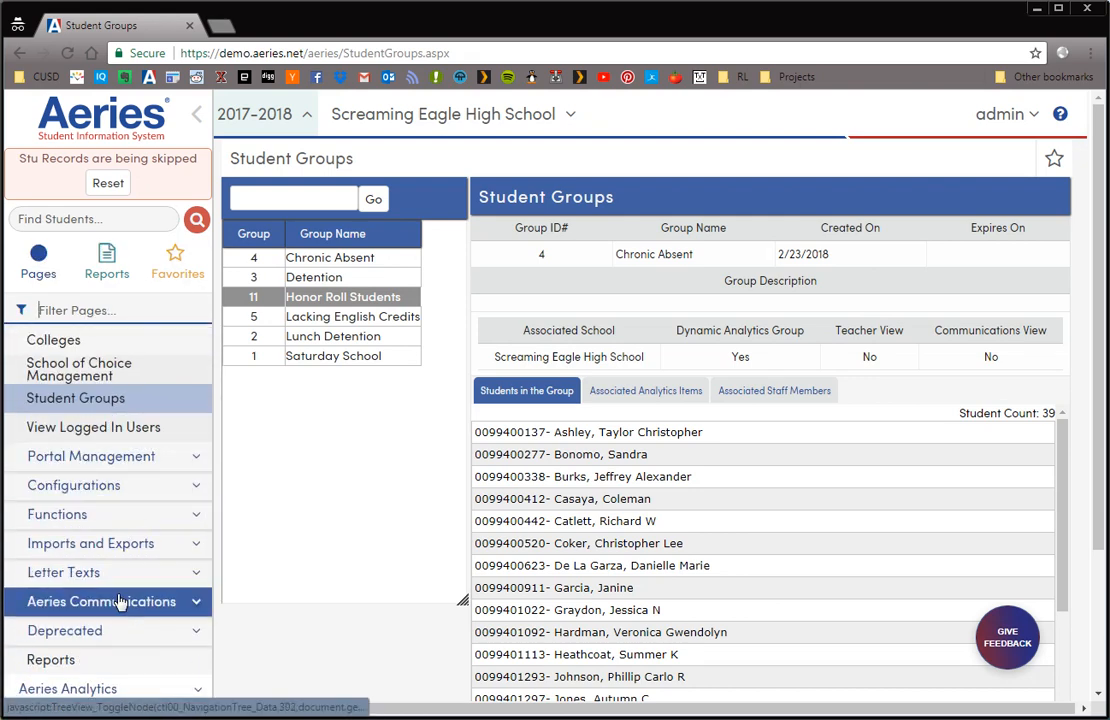
pyautogui.scroll(-4, 121, 600)
pyautogui.scroll(-2, 140, 655)
pyautogui.click(136, 634)
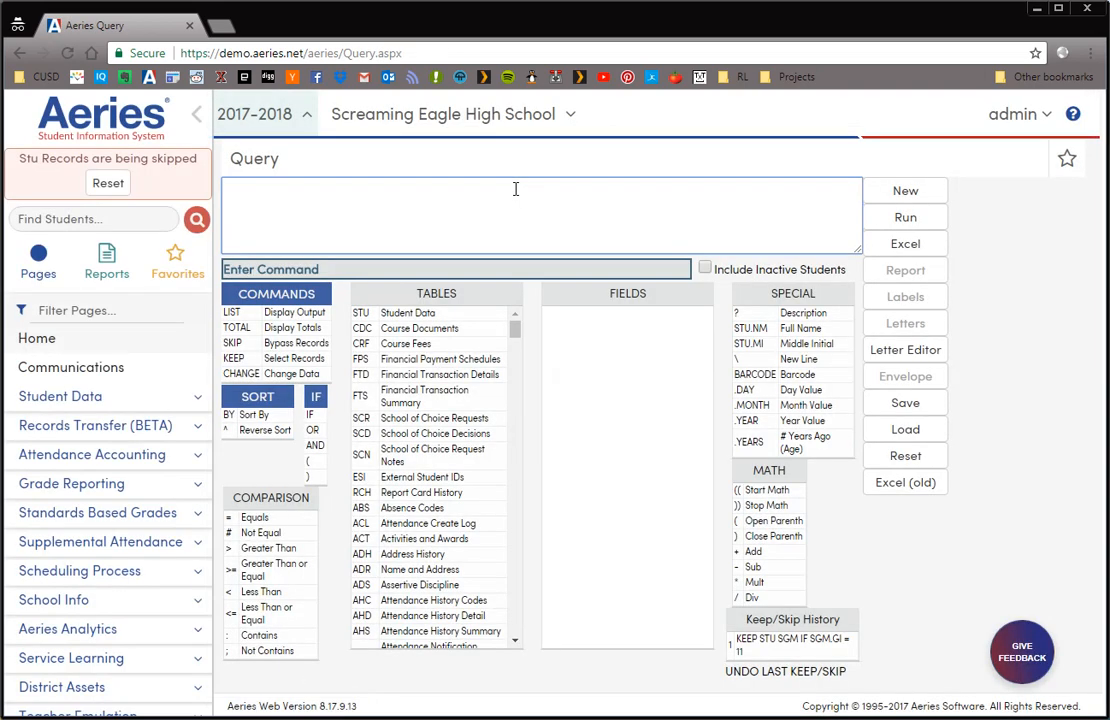
# Step: Run the query LIST STU ID NM TL, review the listed students and close the results window
pyautogui.write('LIST STU ID NM TL')
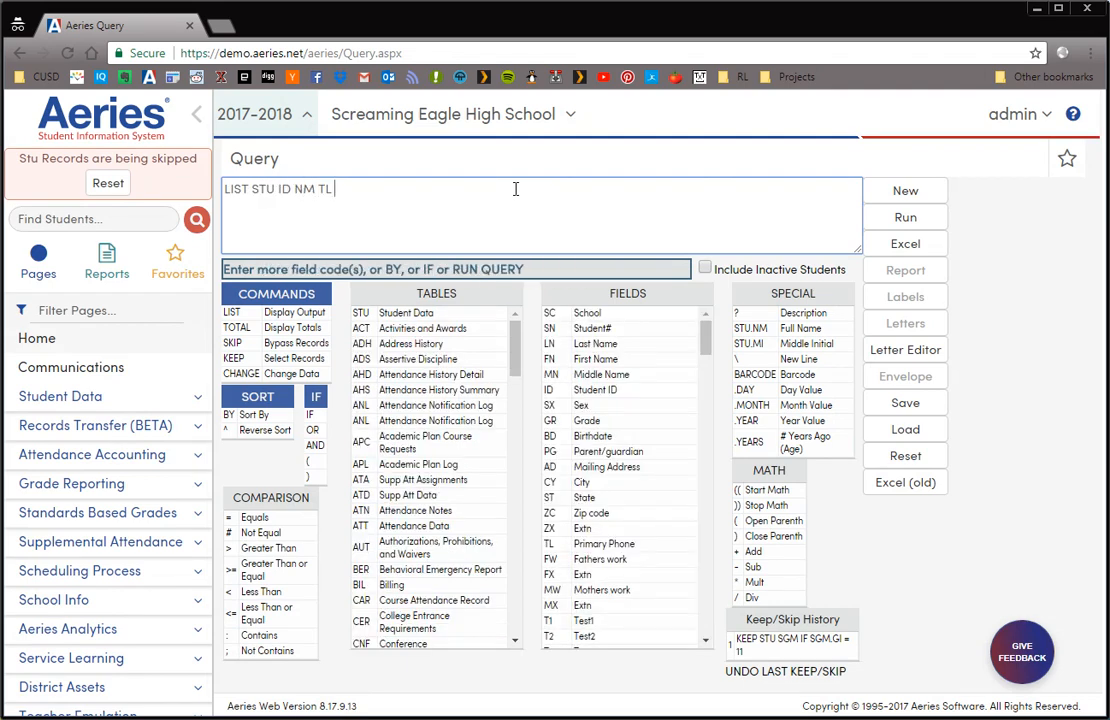
pyautogui.click(906, 217)
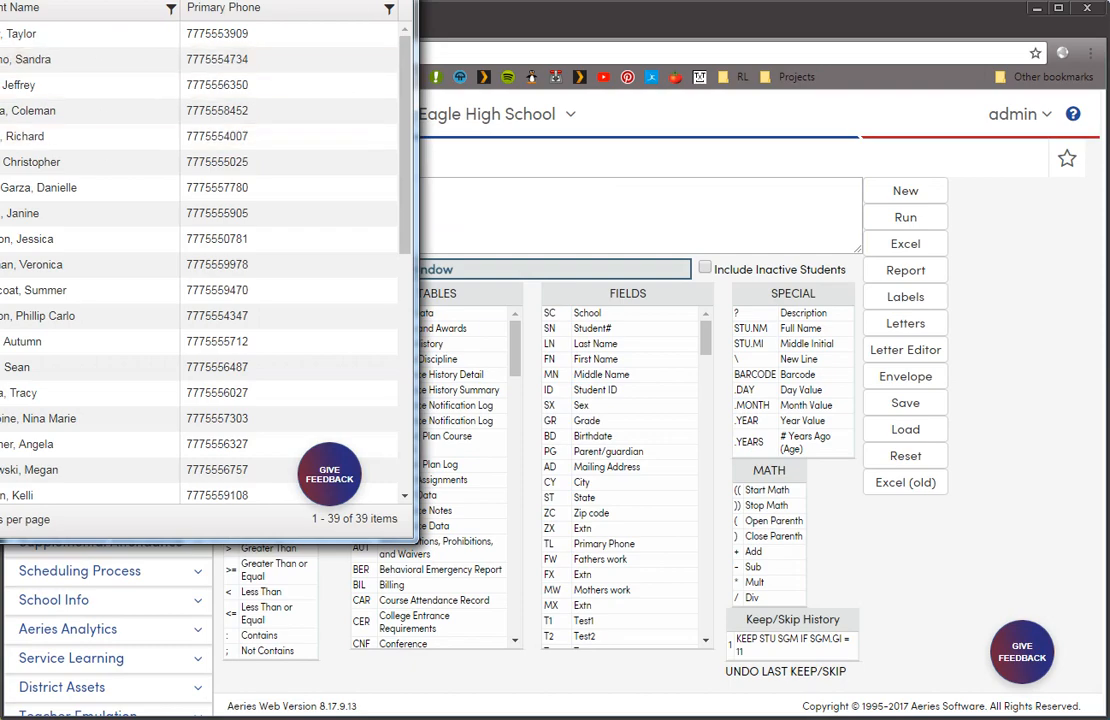
pyautogui.moveTo(270, 0); pyautogui.dragTo(709, 50)
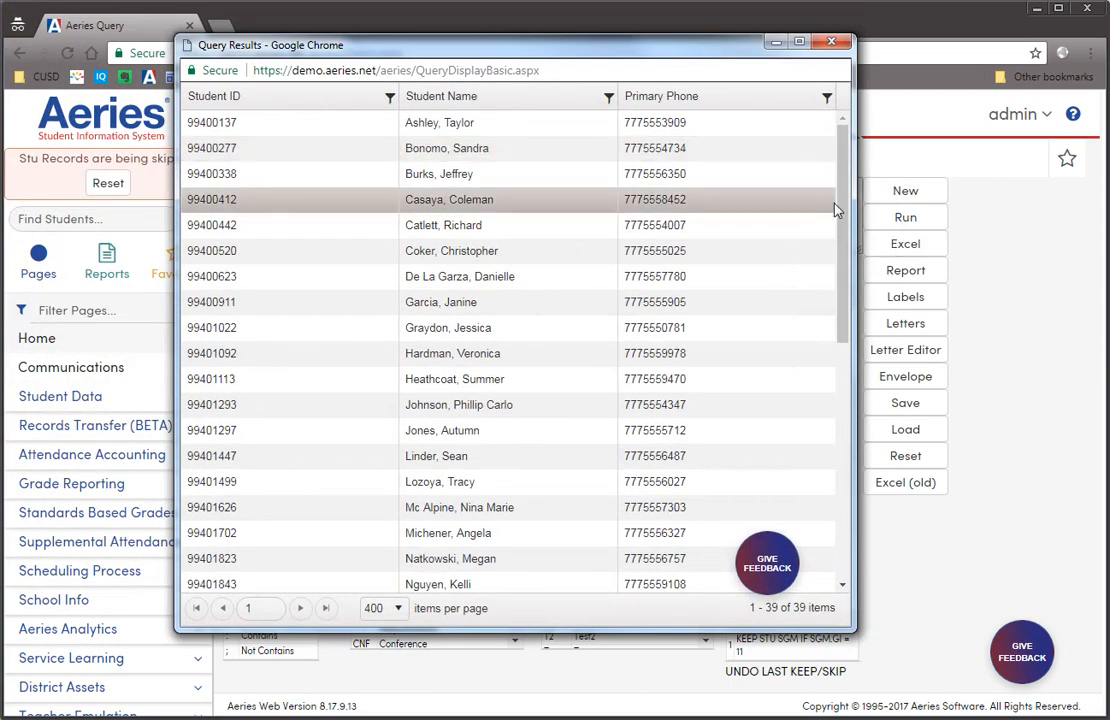
pyautogui.moveTo(843, 200); pyautogui.dragTo(838, 163)
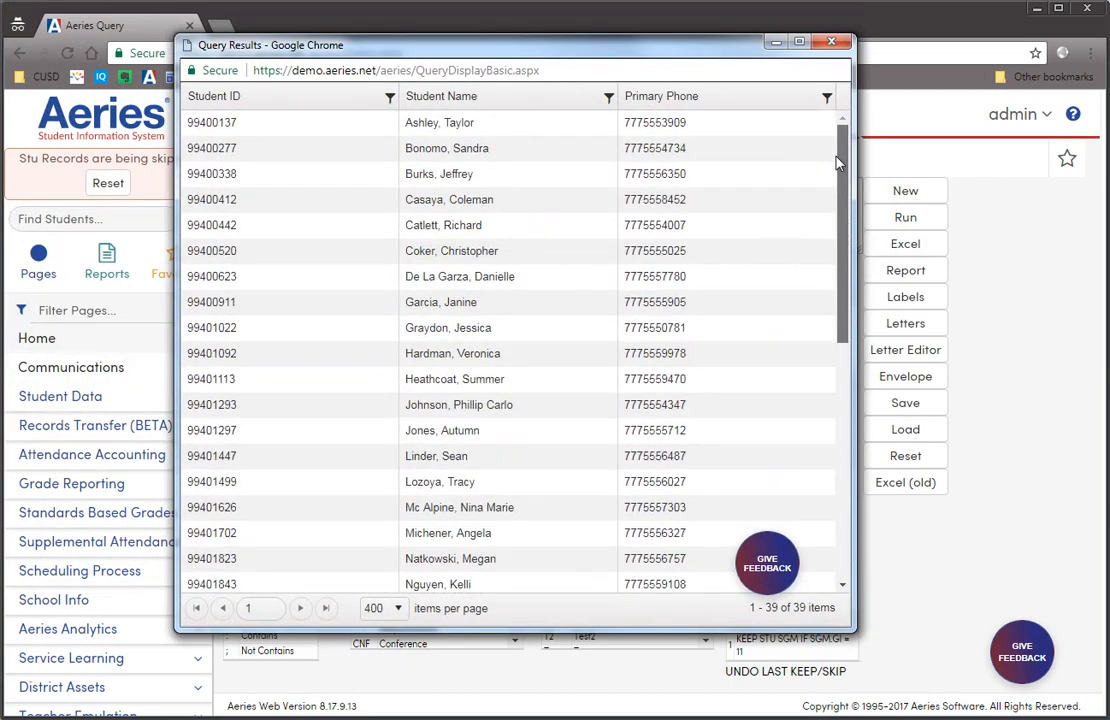
pyautogui.click(832, 44)
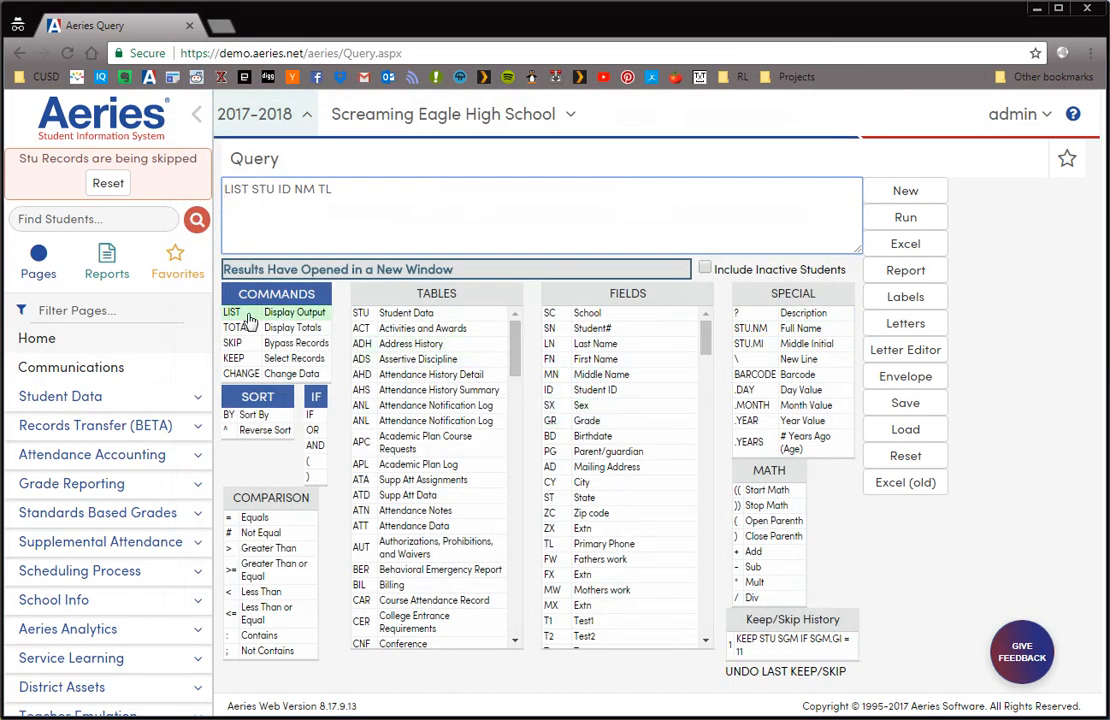
# Step: Look through the available reports in the Grades category and collapse it
pyautogui.click(106, 258)
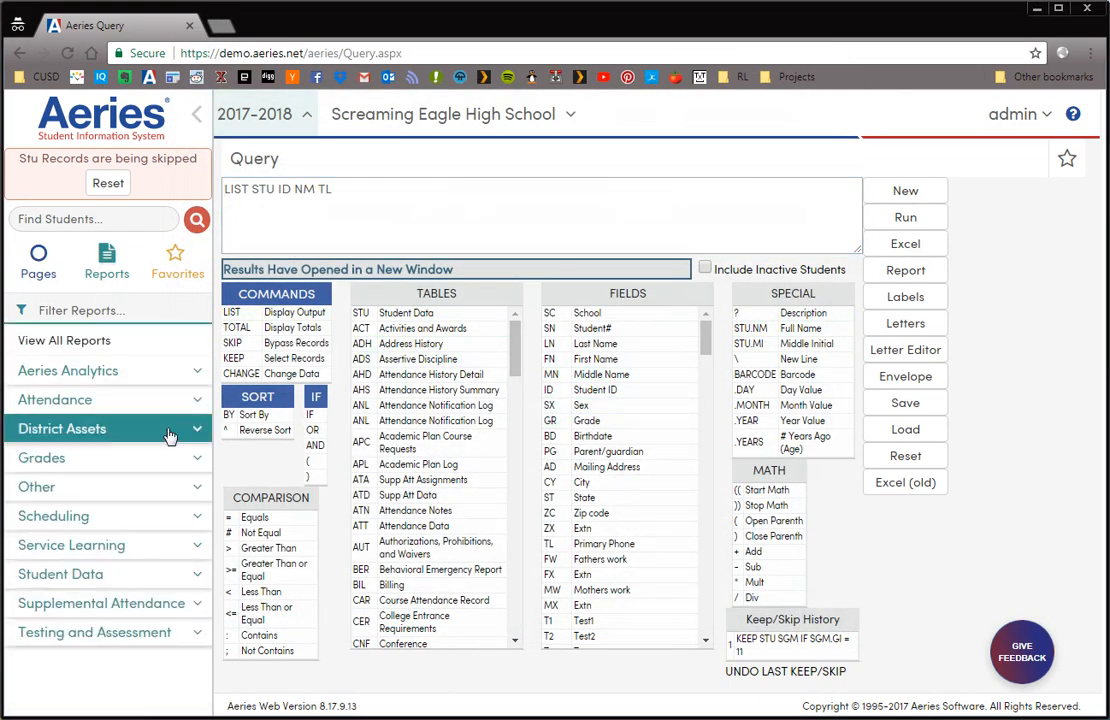
pyautogui.click(106, 466)
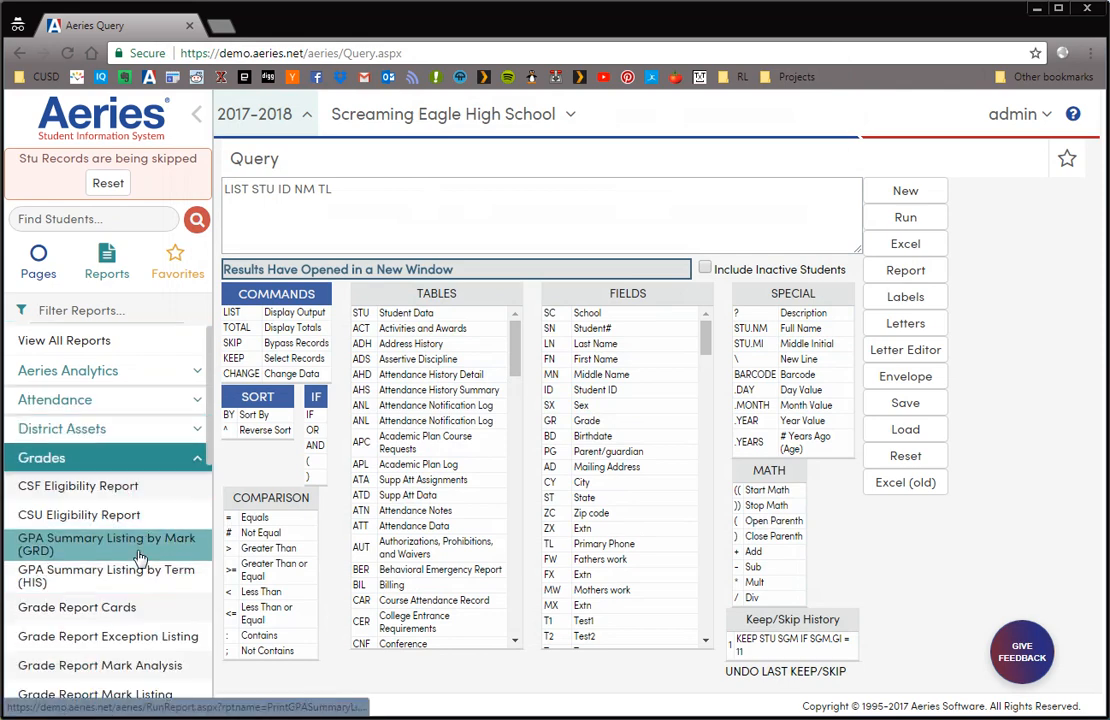
pyautogui.scroll(-3, 140, 558)
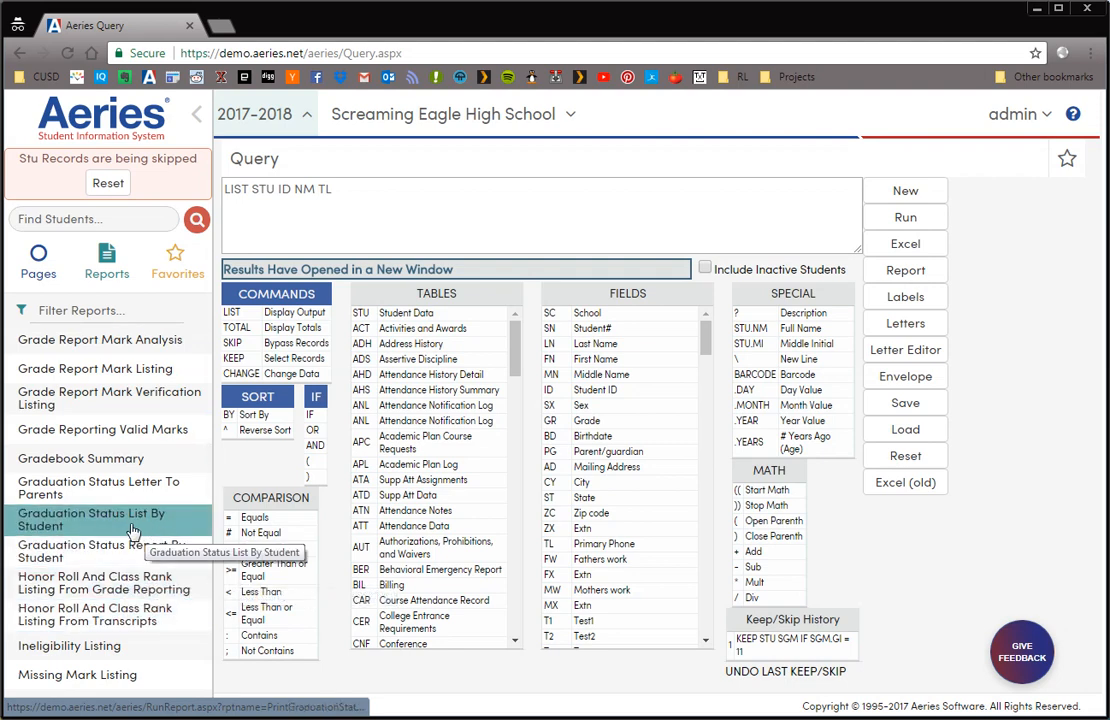
pyautogui.scroll(2, 100, 420)
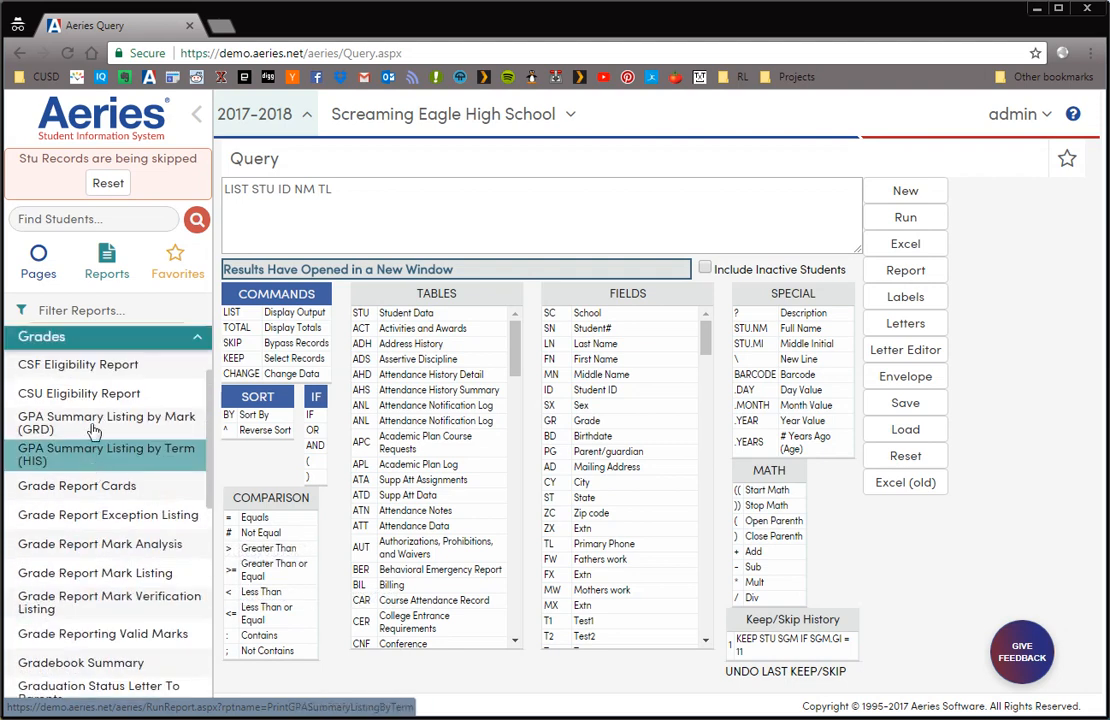
pyautogui.click(77, 340)
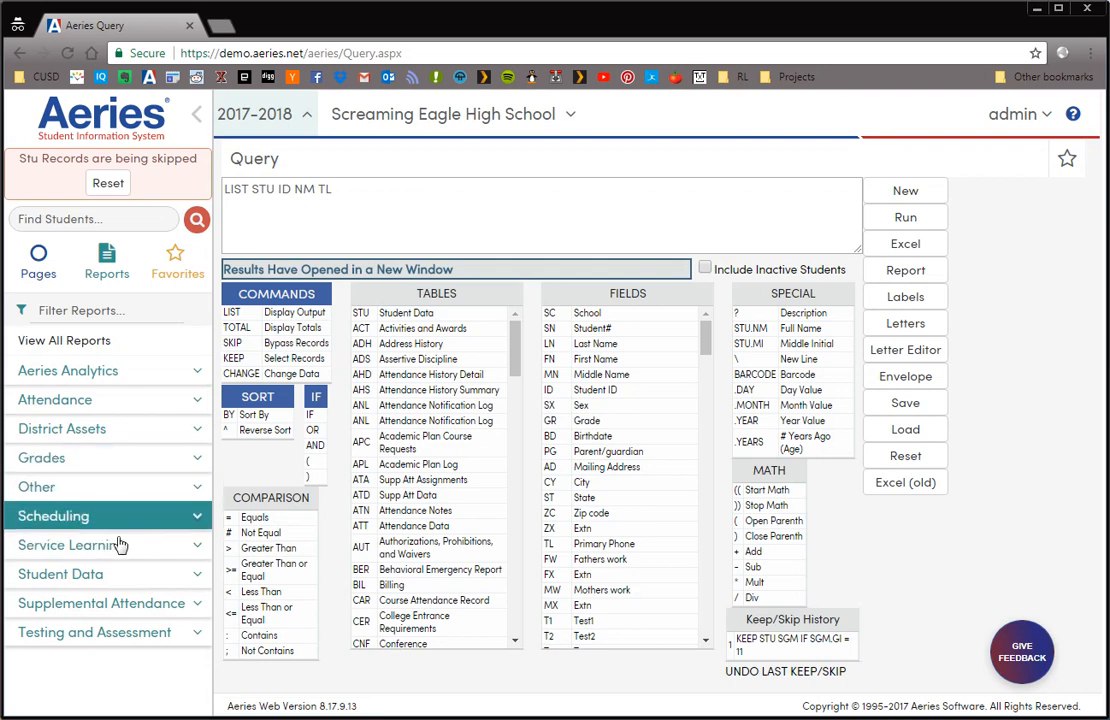
# Step: Open the Birthday Listing report from the Student Data reports
pyautogui.click(115, 576)
pyautogui.scroll(-3, 125, 590)
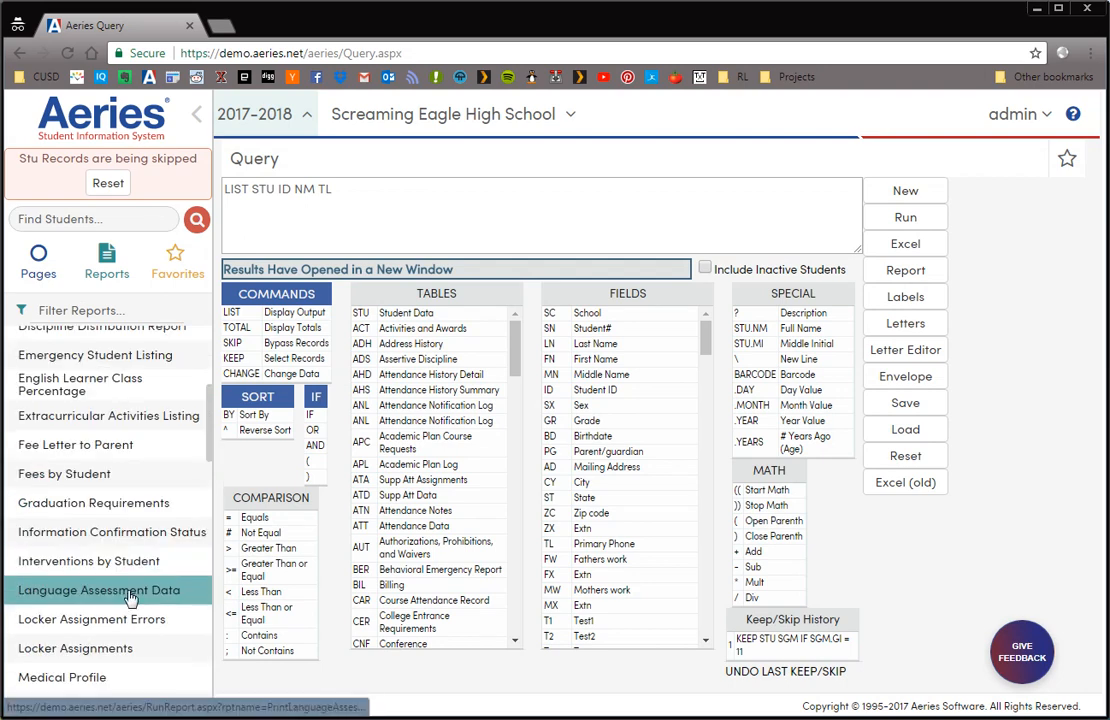
pyautogui.scroll(2, 122, 495)
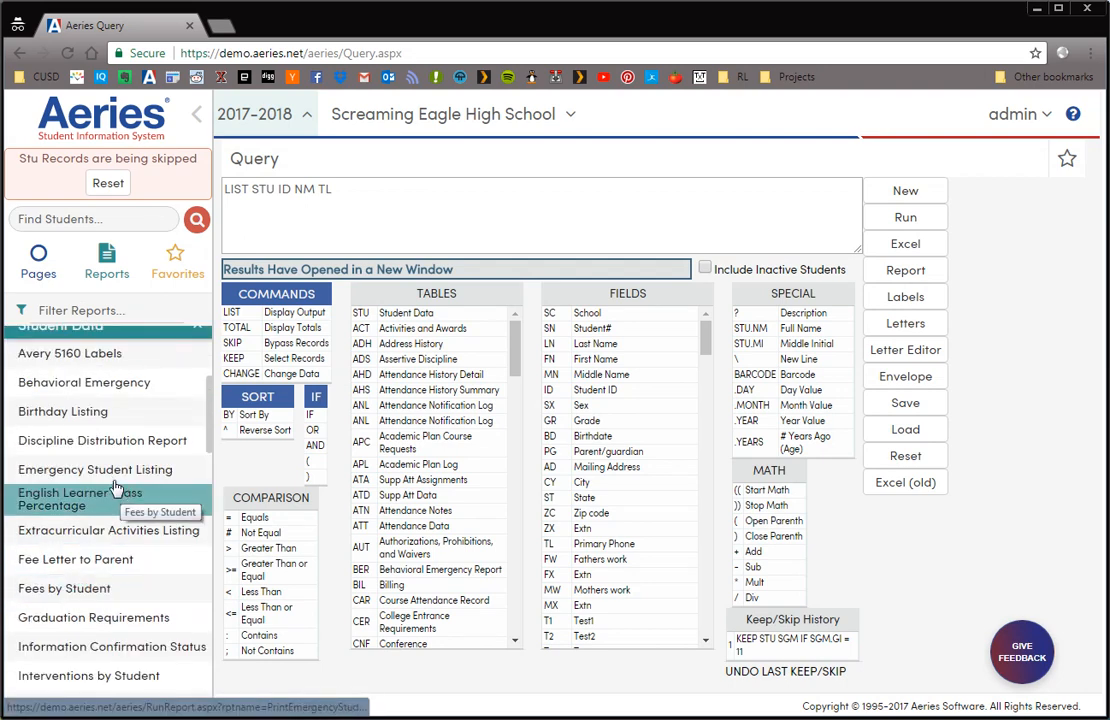
pyautogui.click(63, 411)
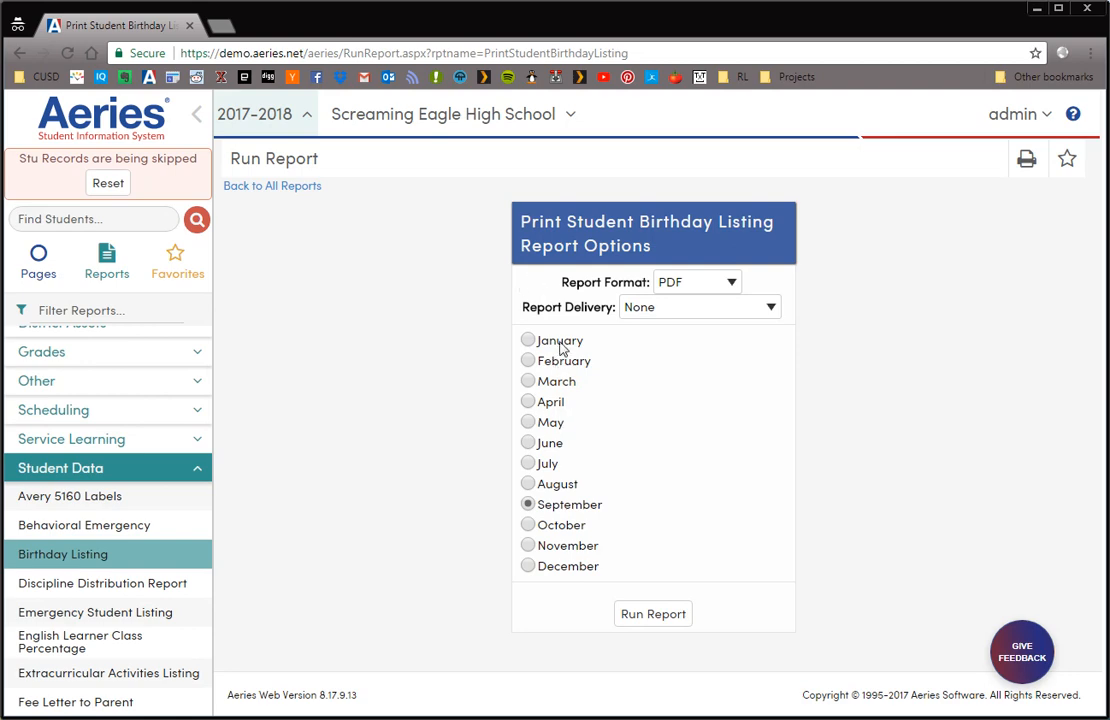
# Step: Run the student birthday listing for September as a PDF, view it, and close the PDF and the report viewer
pyautogui.click(652, 614)
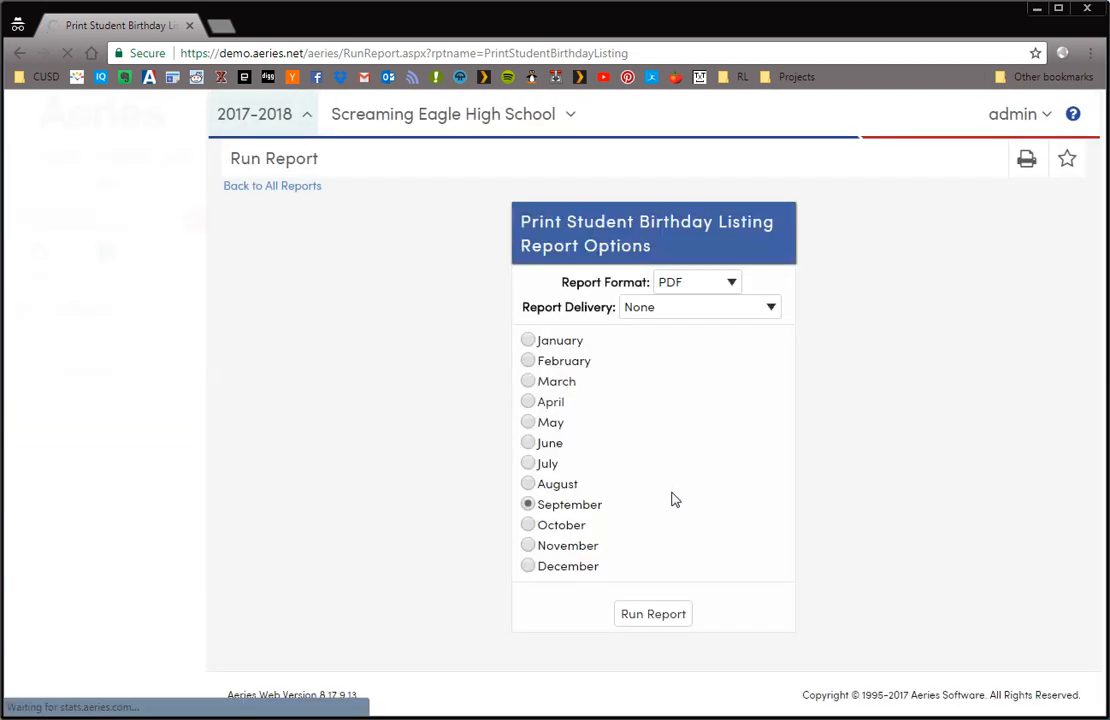
pyautogui.click(567, 472)
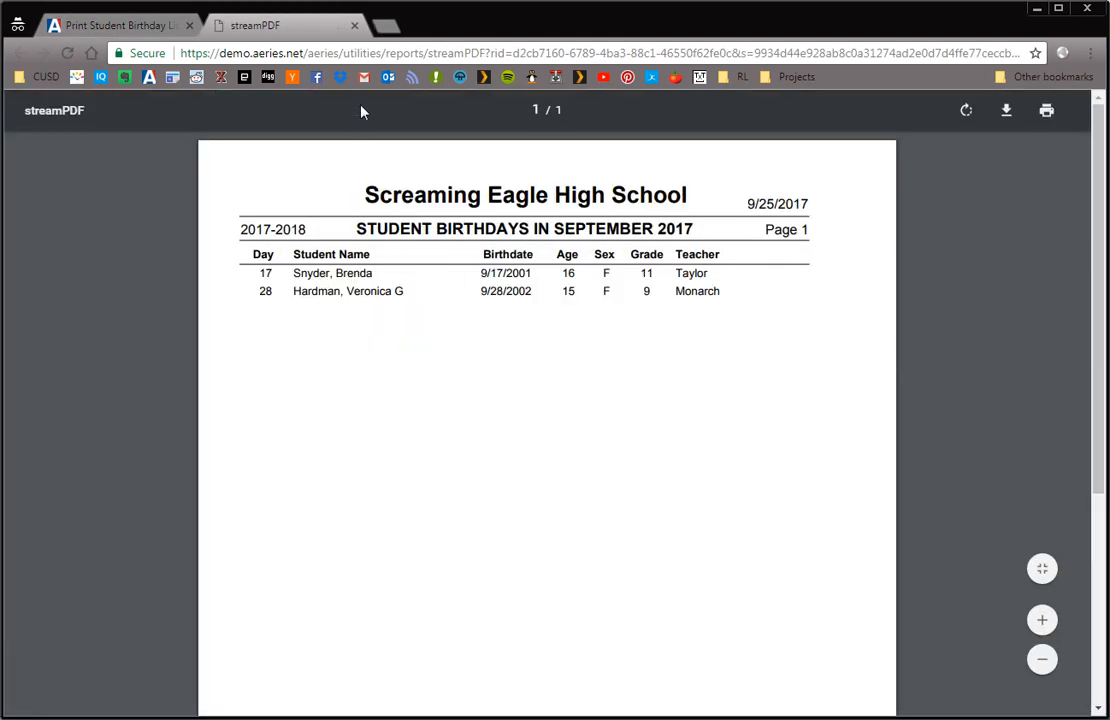
pyautogui.click(354, 26)
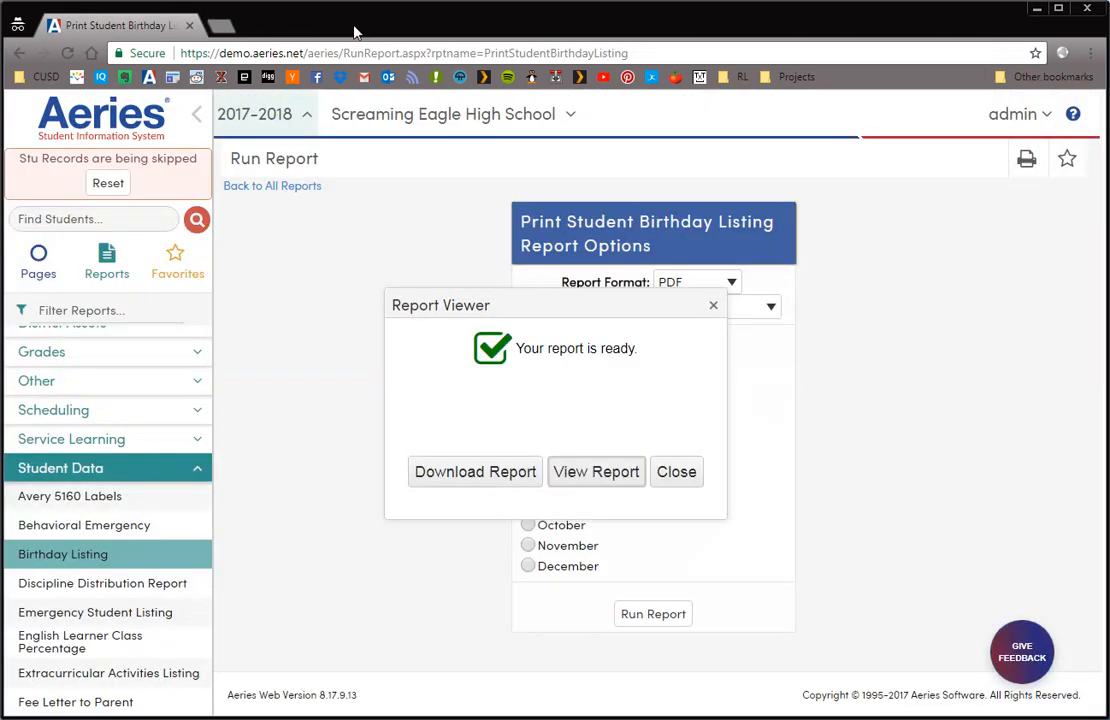
pyautogui.click(675, 473)
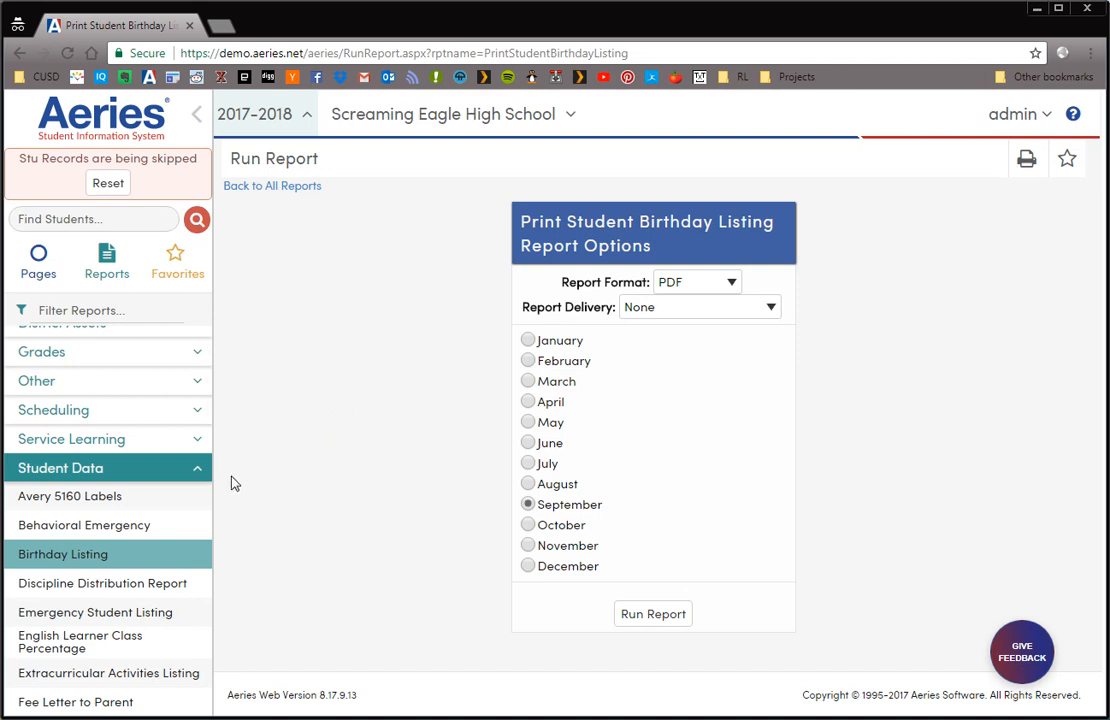
pyautogui.scroll(-3, 141, 596)
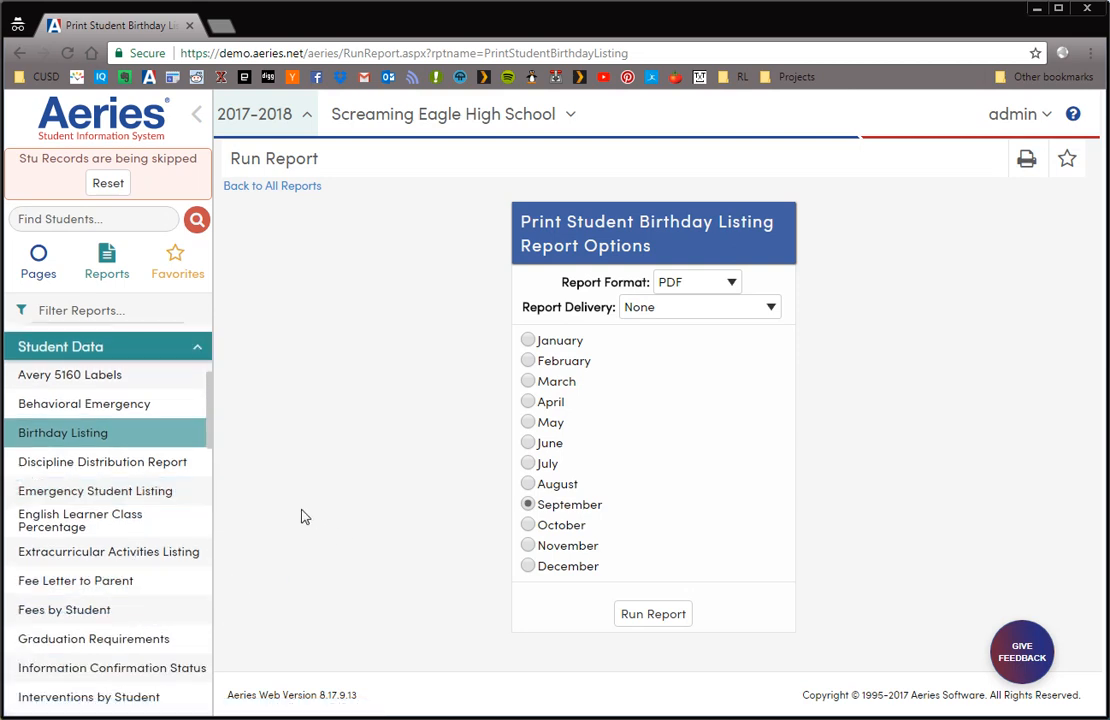